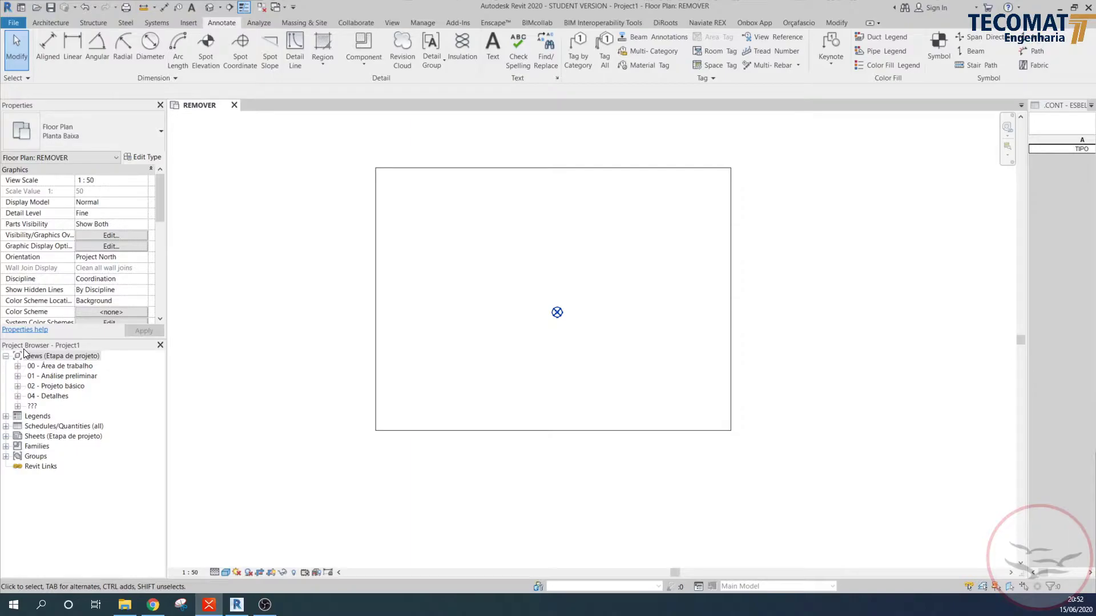
- Start the Wall tool and review the available basic wall types, from the EXT block types through the INT block types
middle_click_drag(497, 257, 519, 270)
scroll(505, 280, "up", 2)
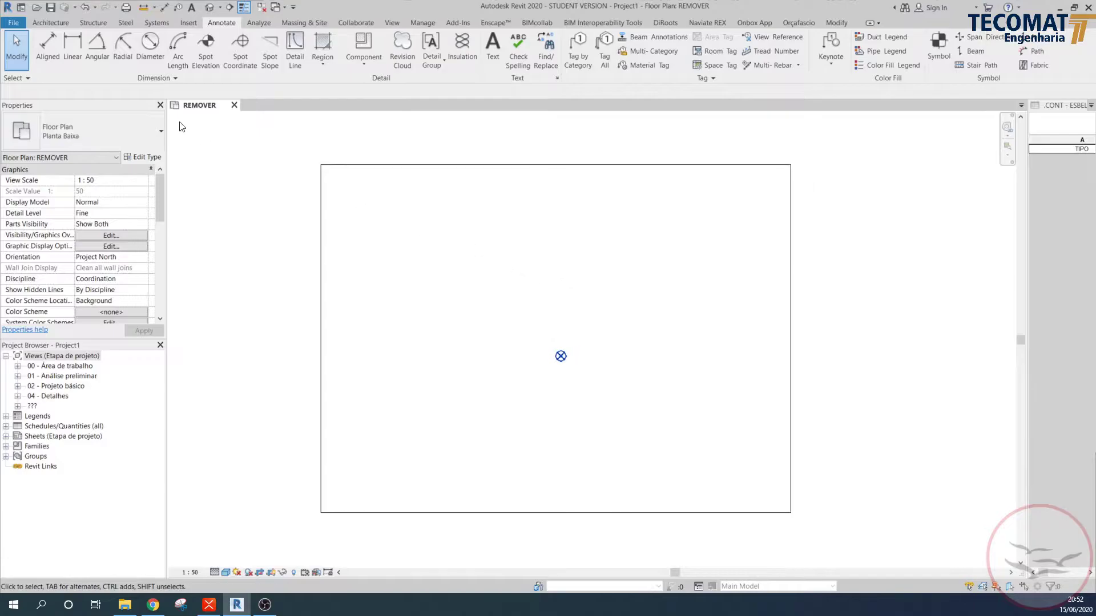
left_click(69, 23)
key("w")
key("a")
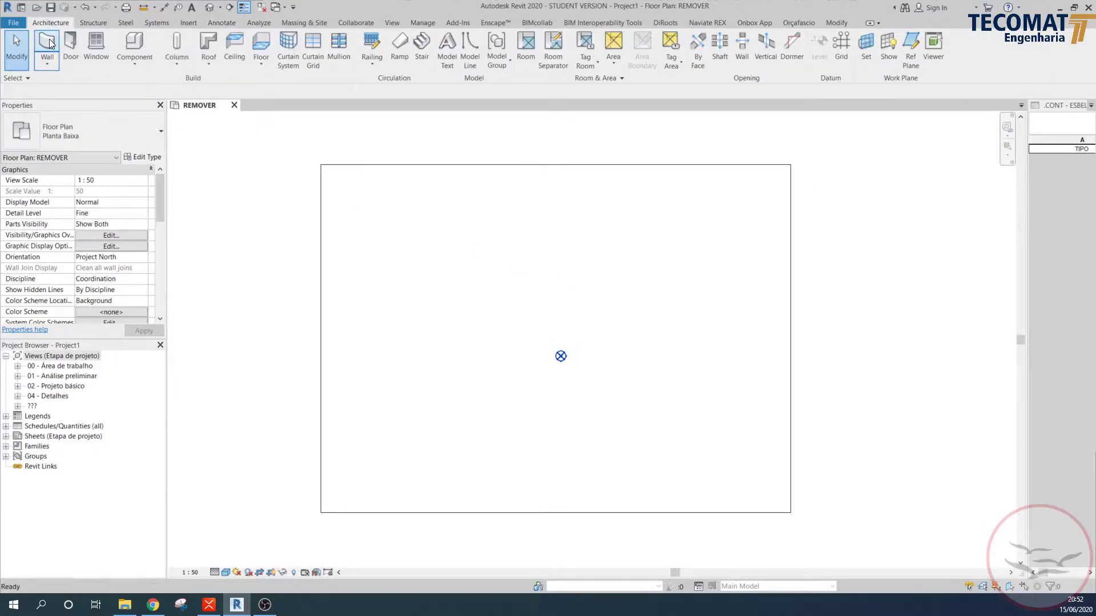
left_click(88, 127)
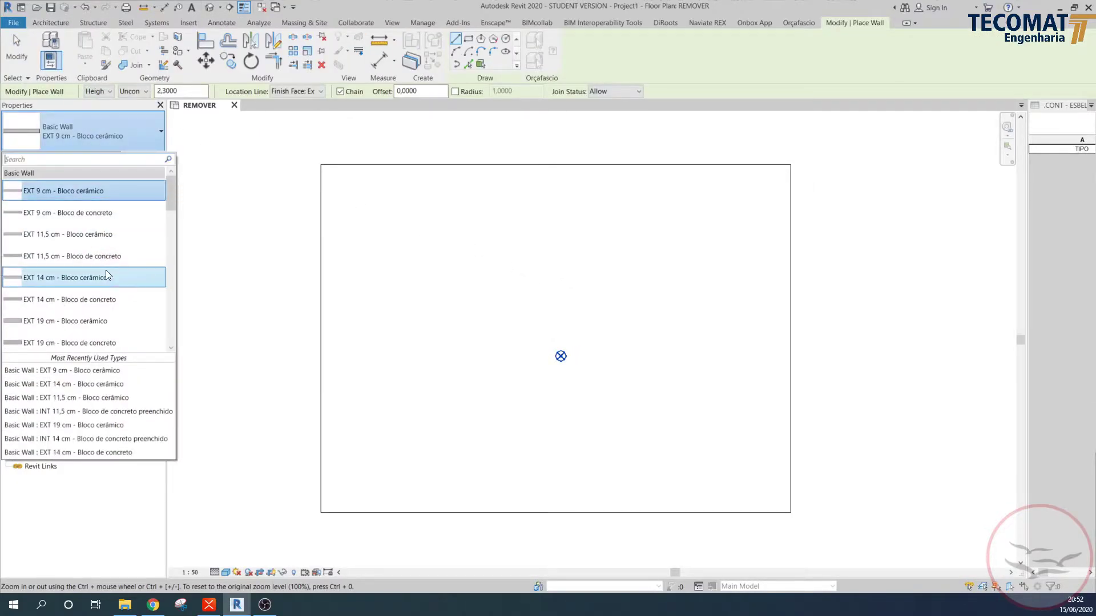
scroll(109, 255, "down", 3)
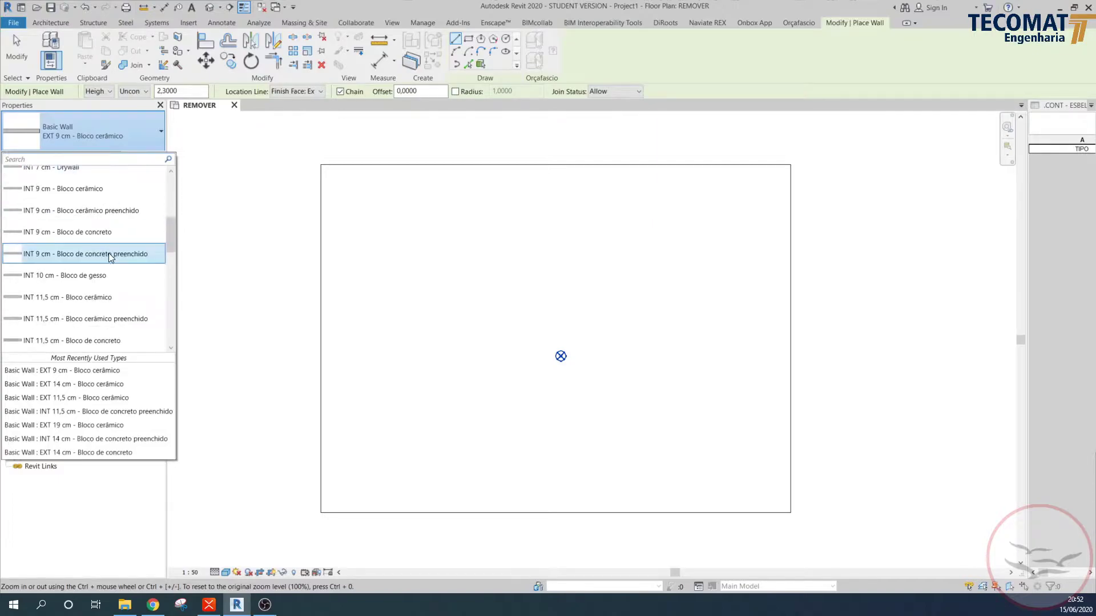
left_click_drag(165, 231, 177, 173)
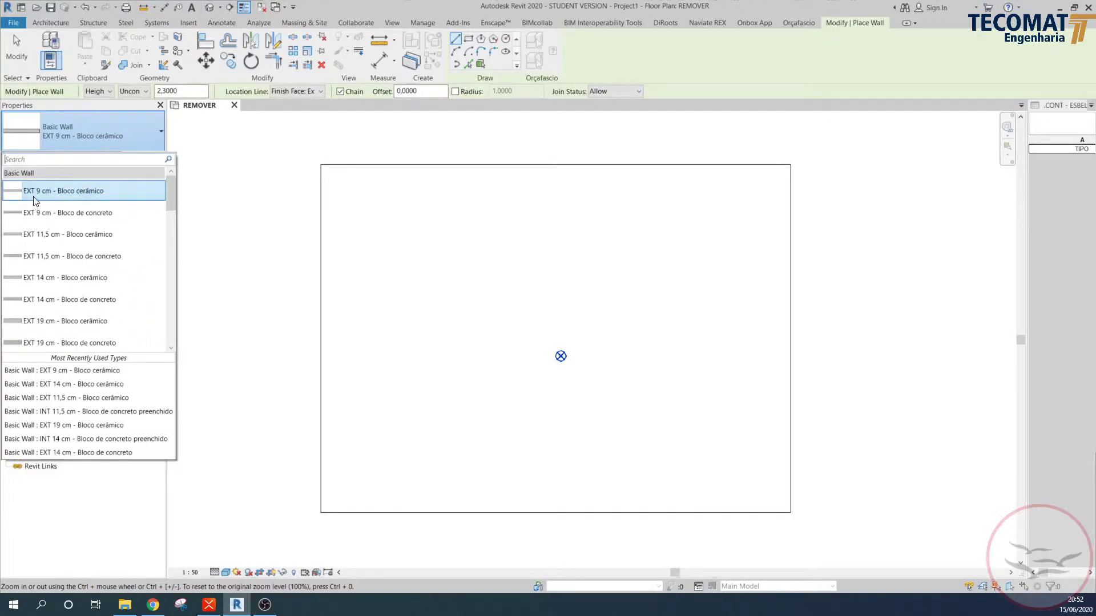
mouse_move(44, 197)
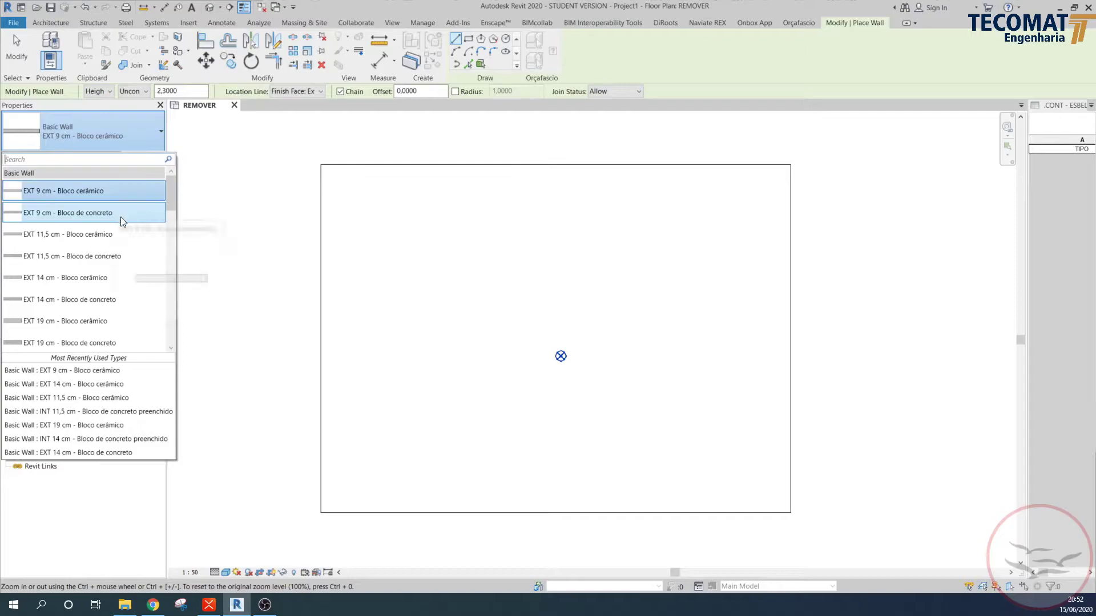
mouse_move(135, 193)
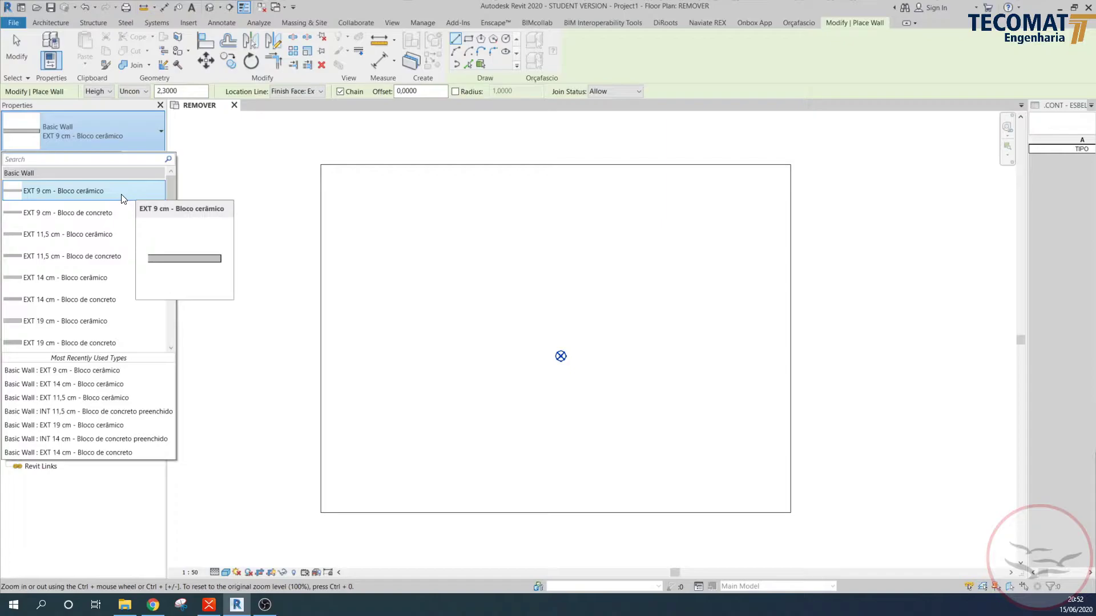
mouse_move(102, 215)
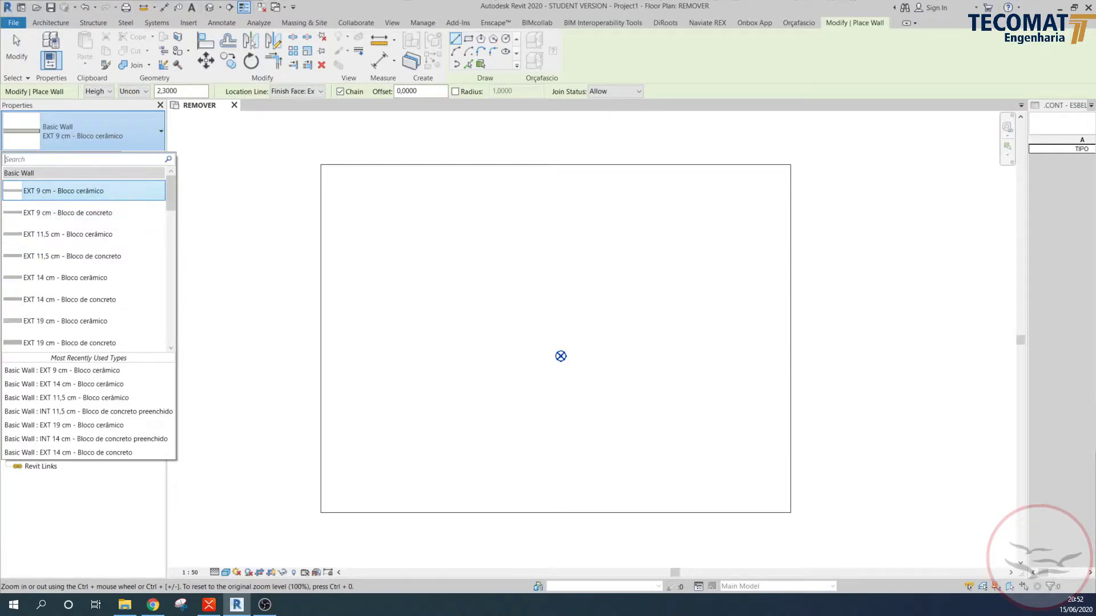
left_click(169, 237)
left_click_drag(167, 233, 166, 196)
left_click(151, 194)
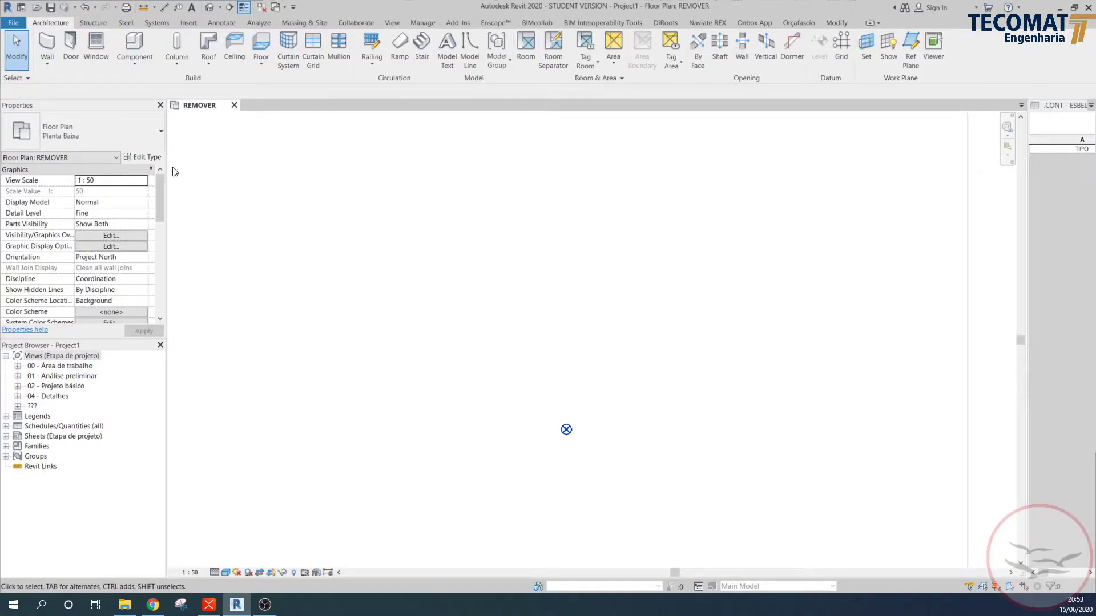
- Review the block families available for component placement, including the CER-VER ceramic blocks
left_click(135, 43)
left_click(114, 136)
scroll(118, 267, "up", 15)
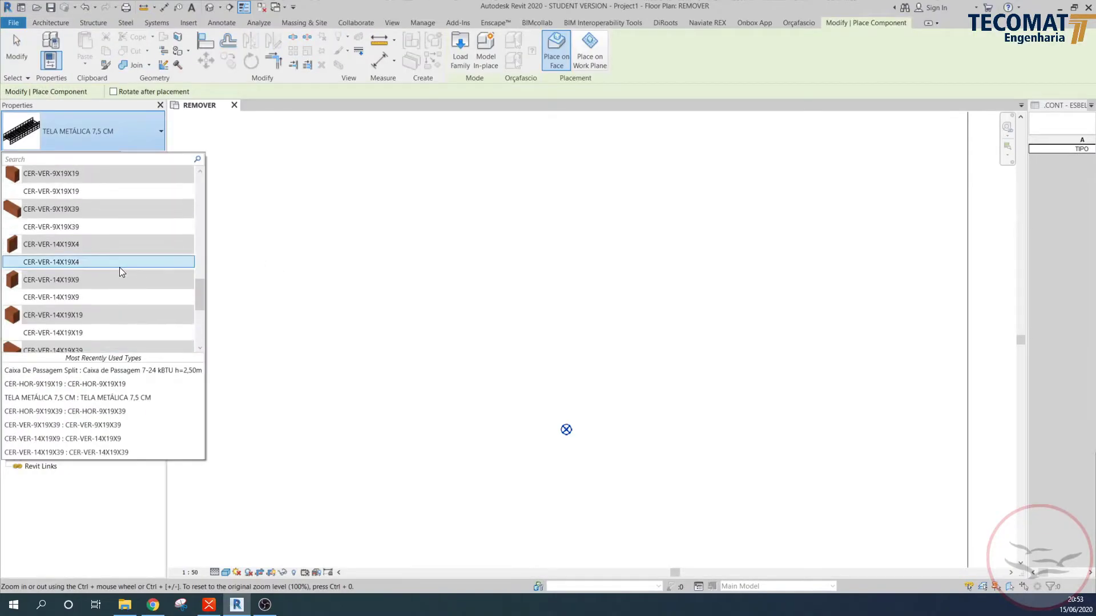
left_click(275, 209)
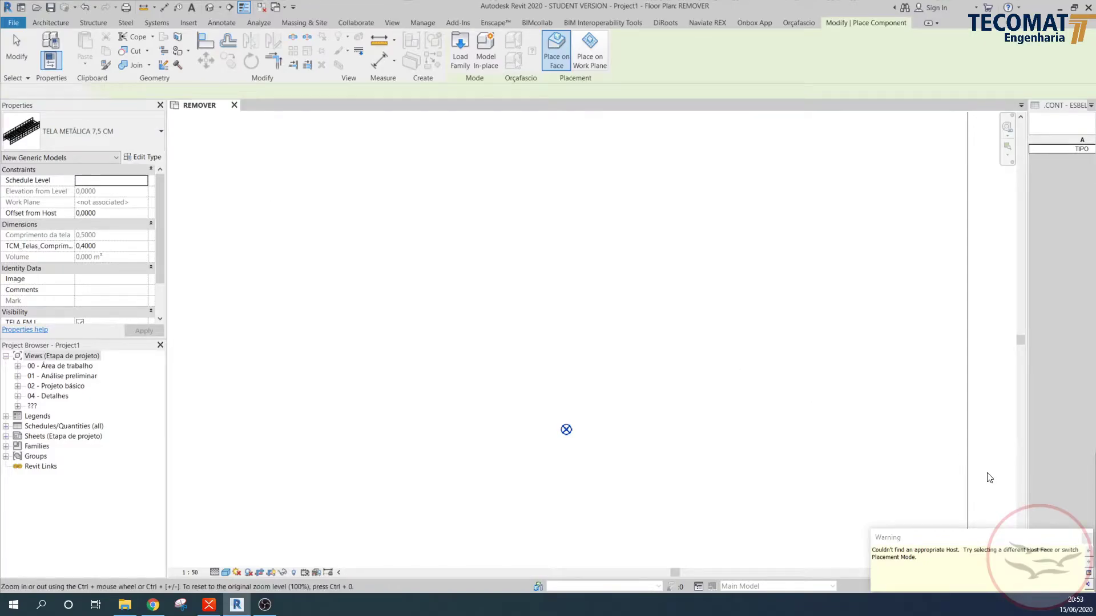
key("Escape")
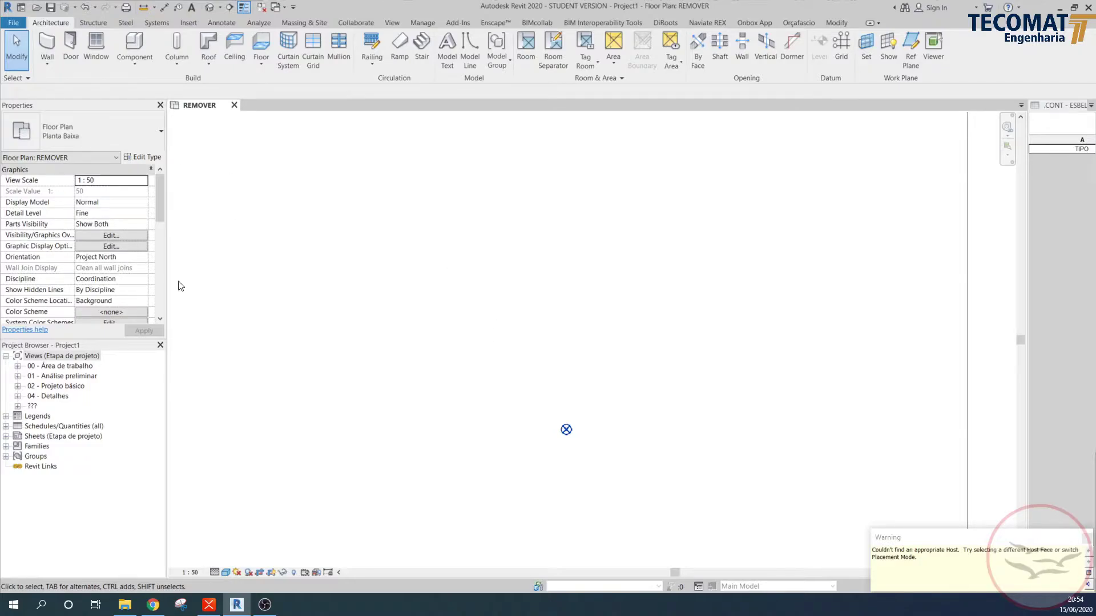
- Open the view template manager and examine the .EX - 3D INSTALAÇÕES, .AP - MOD. VERTICAL, .AP - PLANTA BAIXA and .AP - TABELAS templates
left_click(391, 22)
left_click(55, 67)
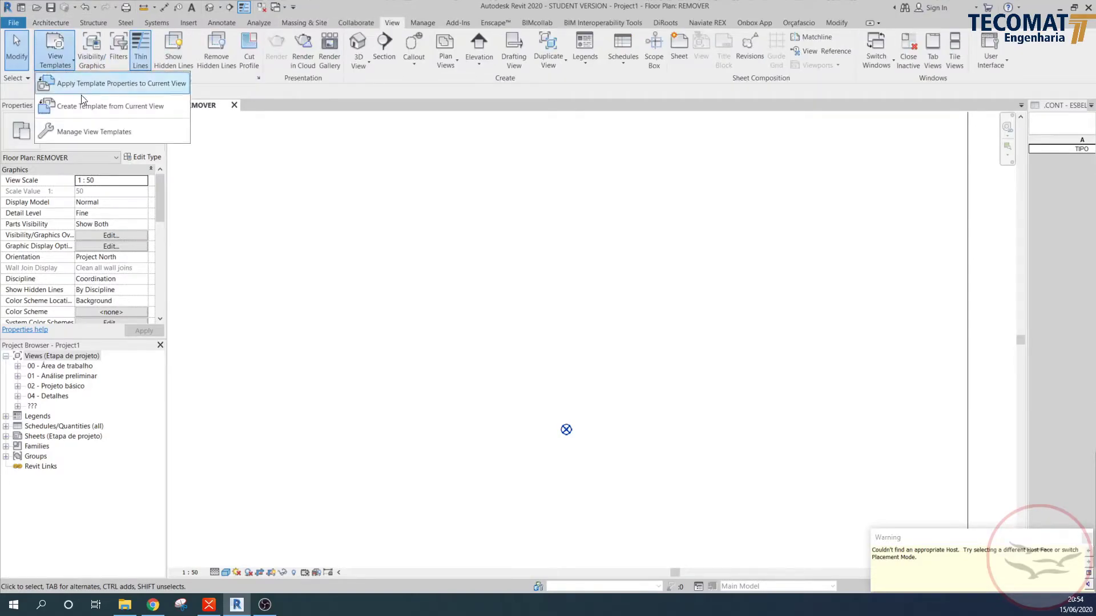
left_click(86, 128)
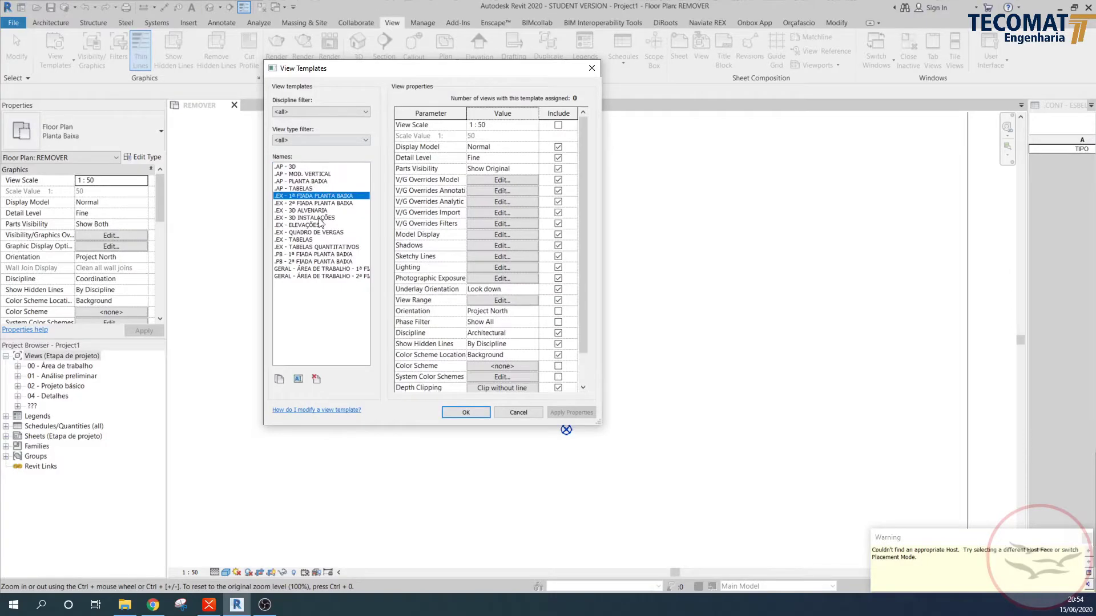
left_click(303, 217)
left_click(293, 174)
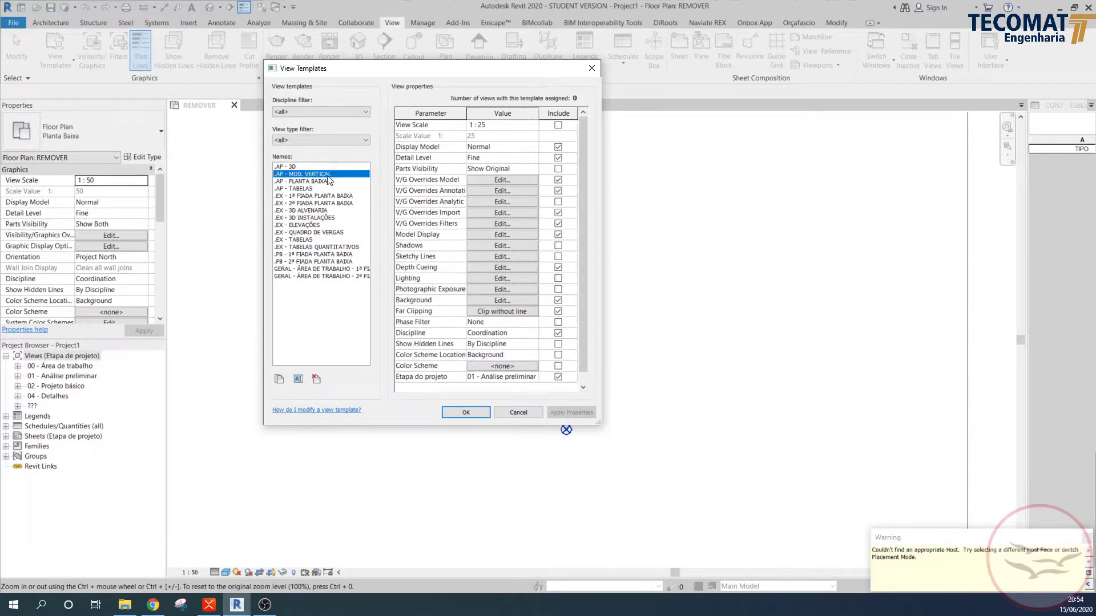
left_click(315, 182)
left_click(315, 188)
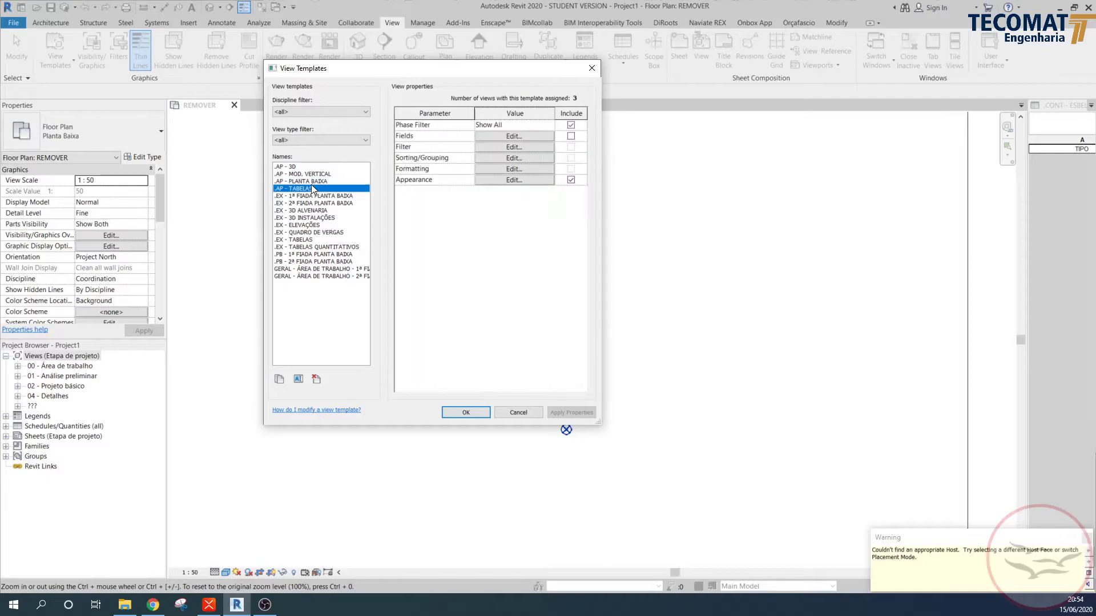
- Examine the .AP - 3D, .EX - ELEVAÇÕES, .PB - 1ª FIADA PLANTA BAIXA and GERAL - ÁREA DE TRABALHO - 2ª FIADA templates
left_click(309, 167)
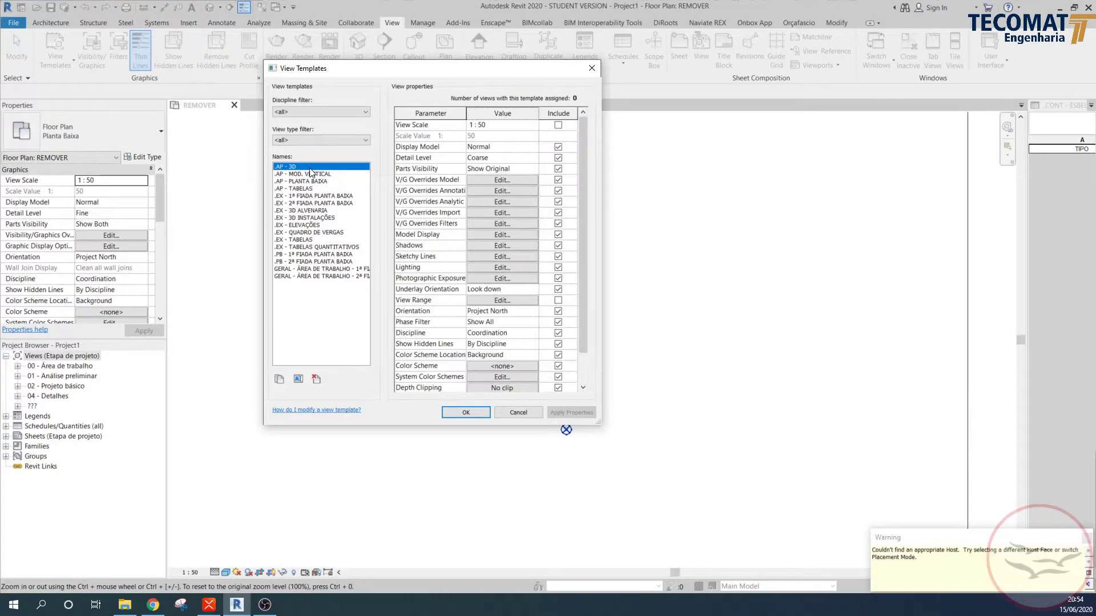
left_click(313, 225)
left_click(308, 254)
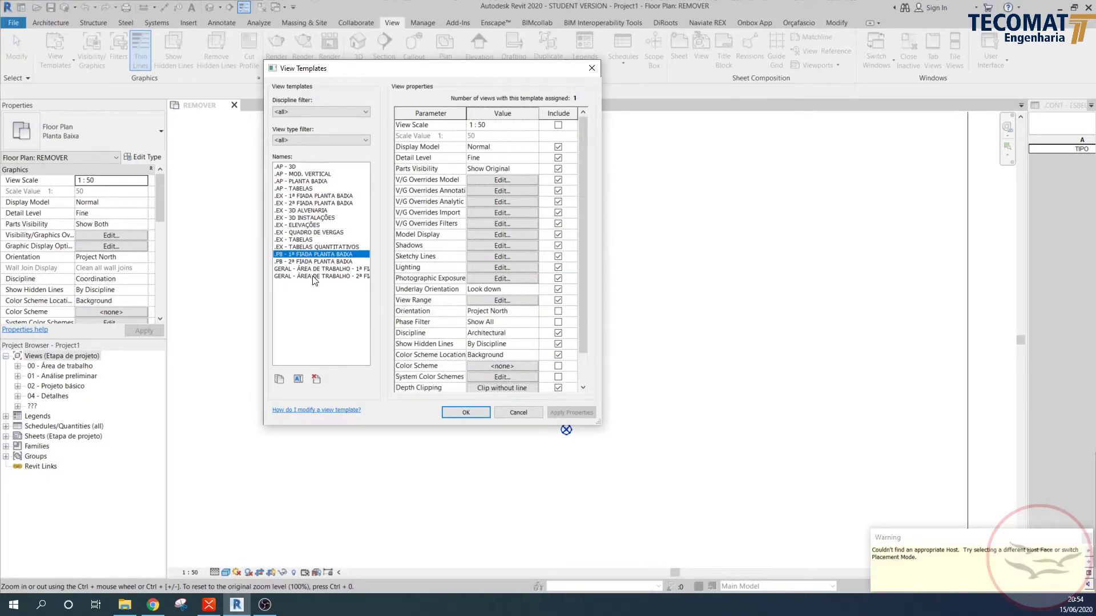
left_click(313, 276)
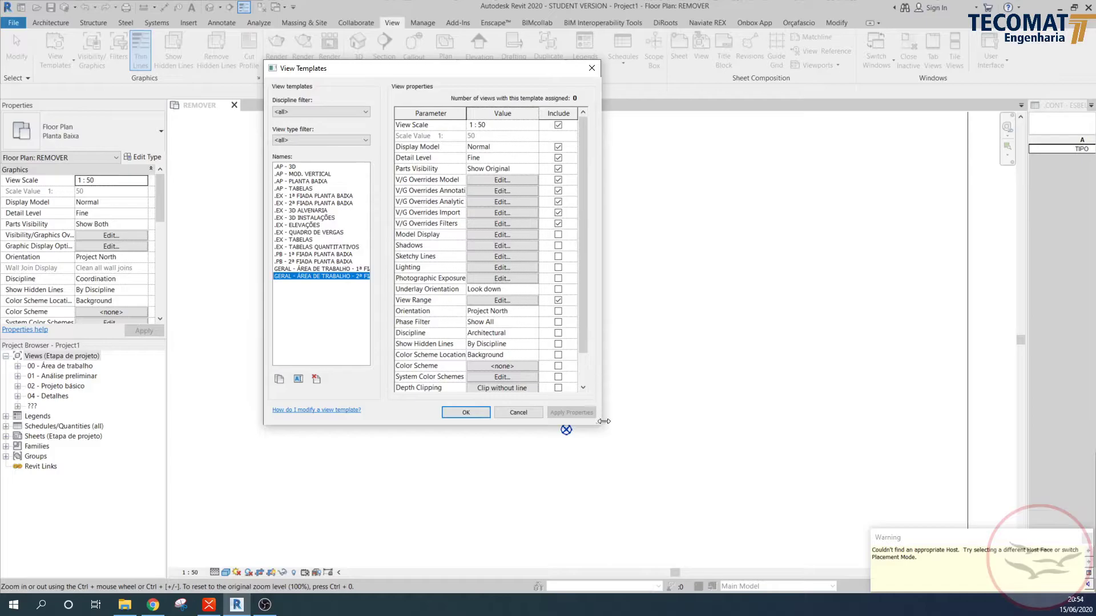
left_click_drag(602, 424, 715, 432)
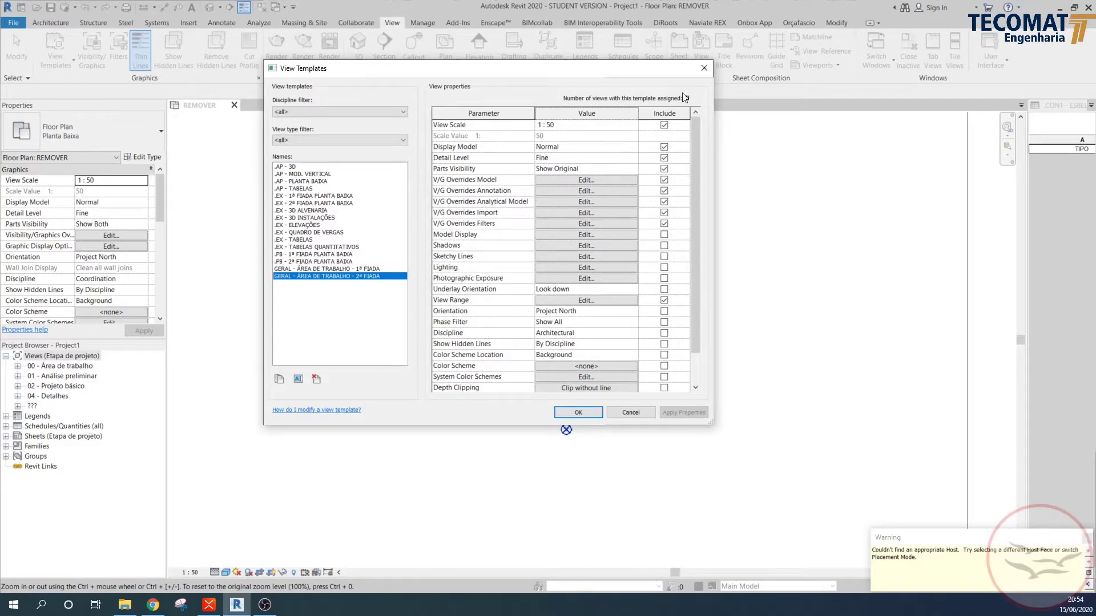
left_click(703, 72)
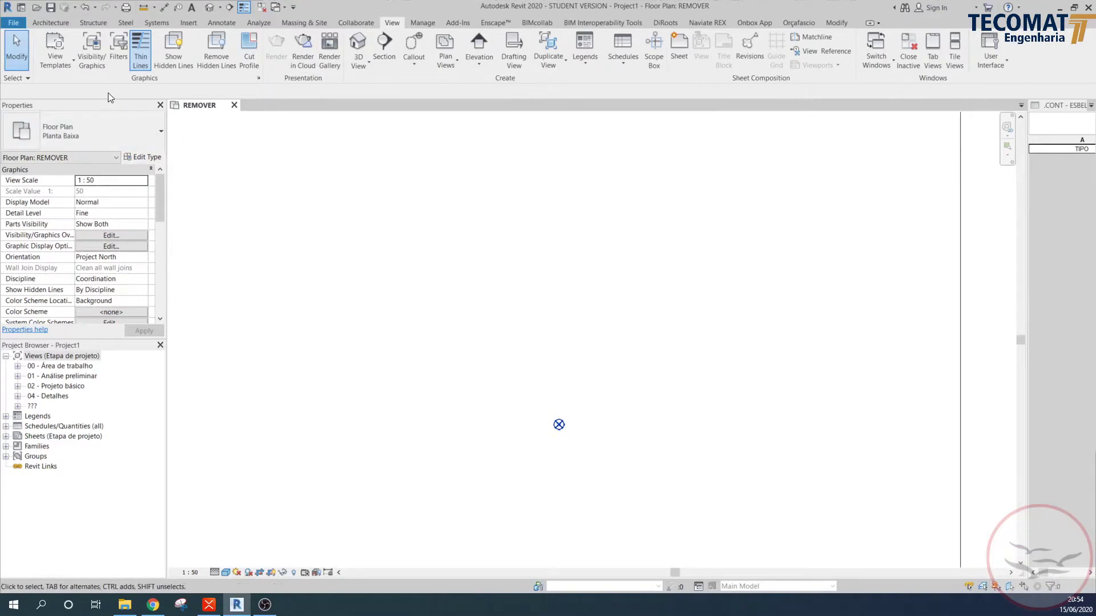
- Draw a rectangle of EXT 9 cm - Bloco cerâmico walls about 5.9 by 3 m around the plan's origin symbol
left_click(57, 24)
left_click(57, 39)
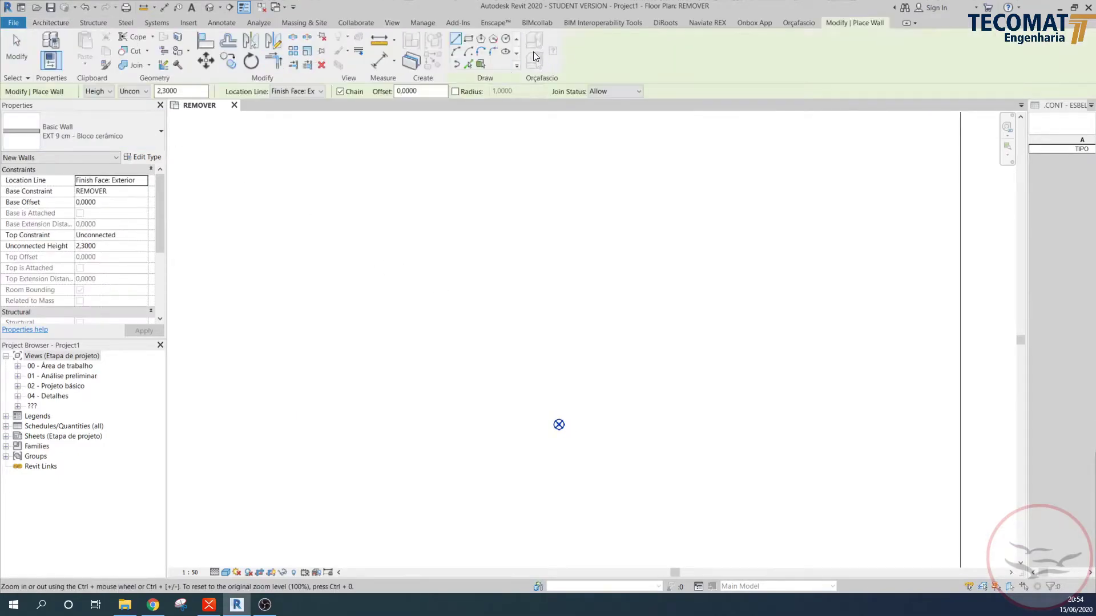
left_click(467, 39)
left_click(488, 364)
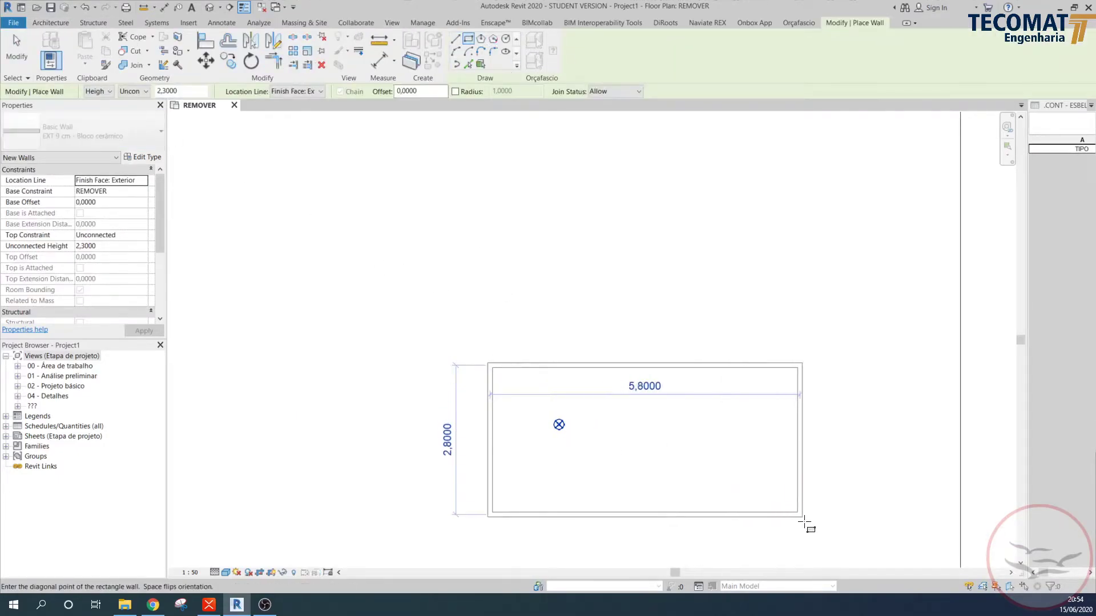
left_click(808, 528)
key("Escape")
key("Escape")
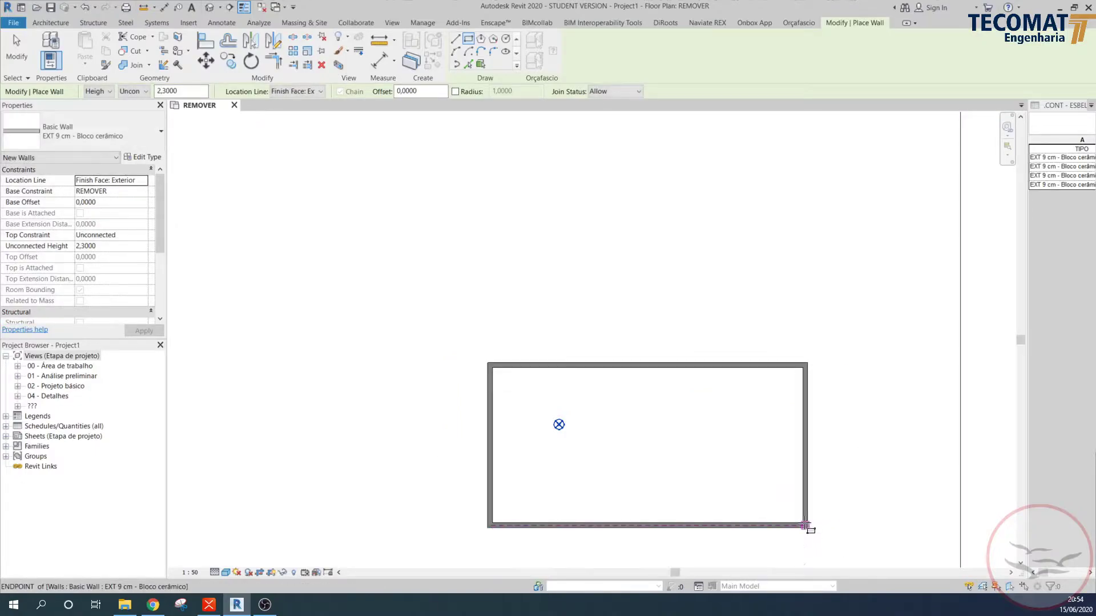
middle_click_drag(360, 312, 294, 281)
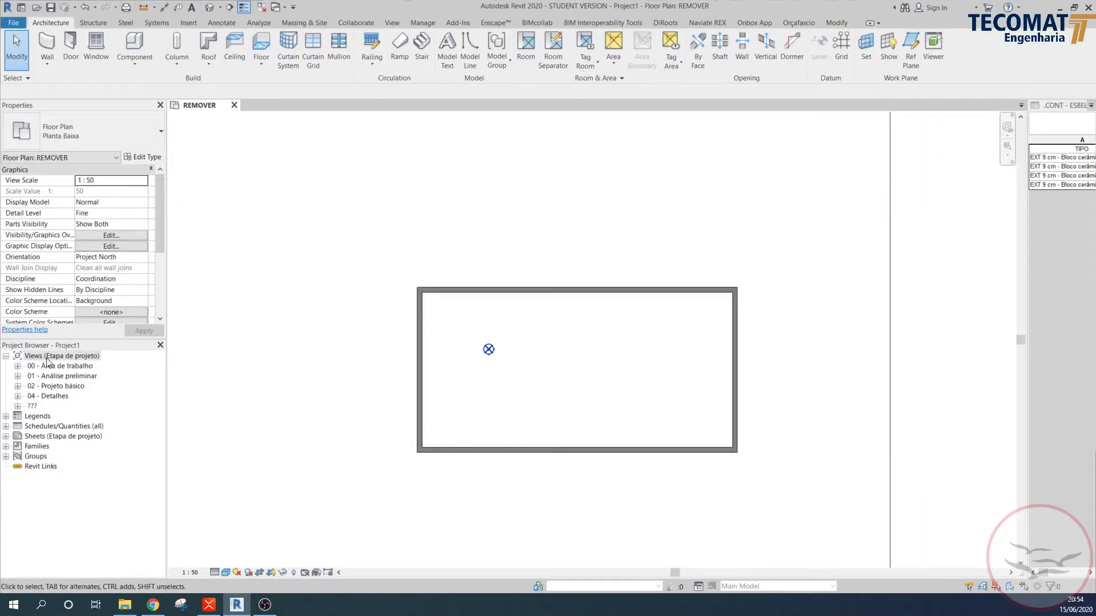
- Assign the .AP - PLANTA BAIXA view template to the REMOVER floor plan
scroll(134, 285, "down", 6)
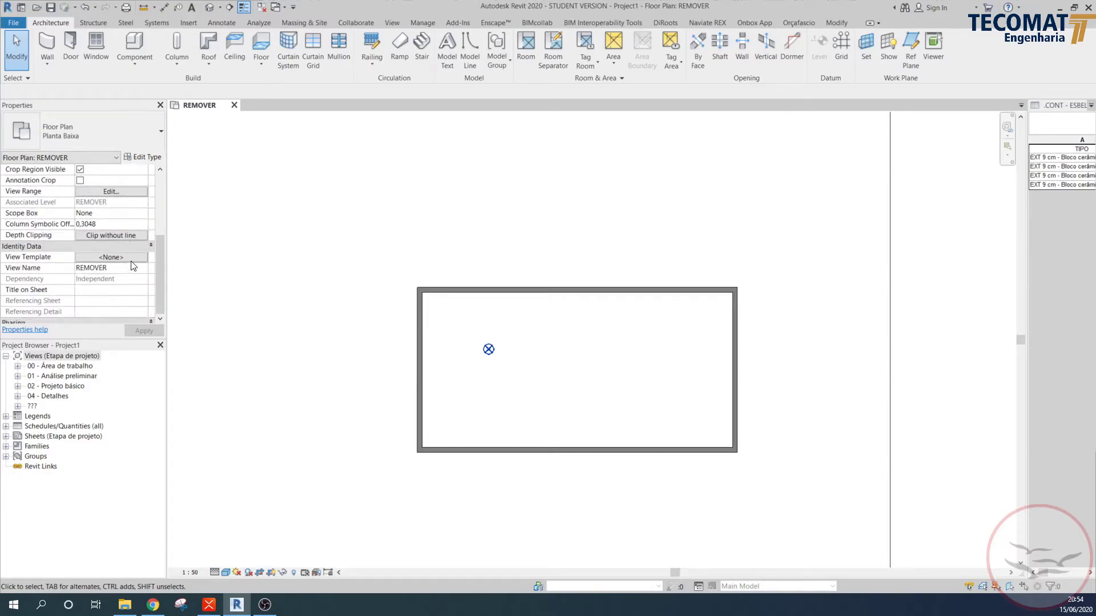
left_click(111, 258)
left_click(305, 140)
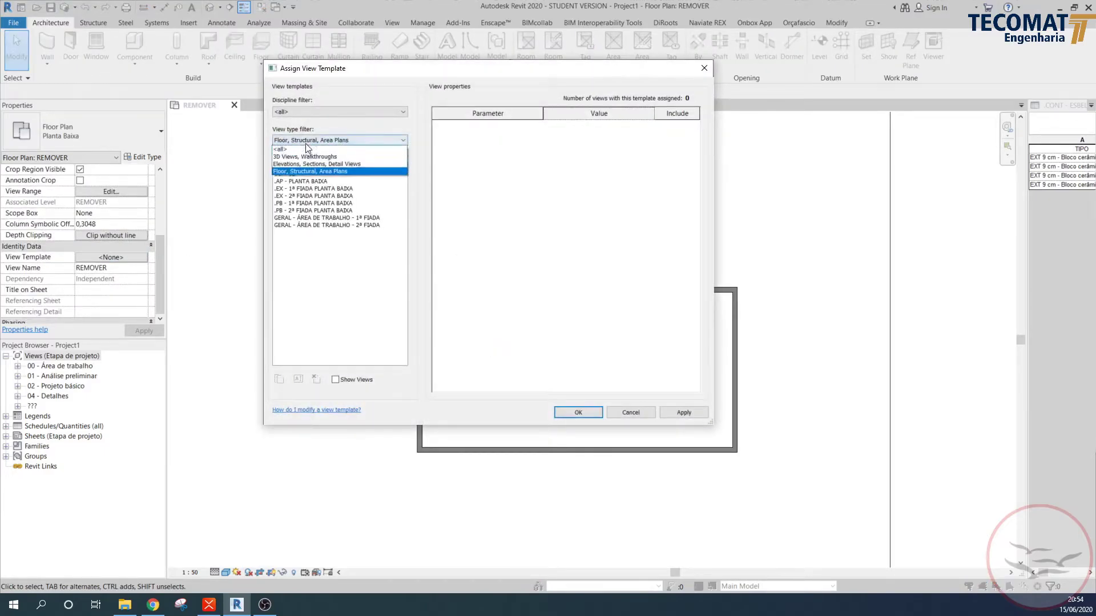
left_click(308, 148)
double_click(308, 190)
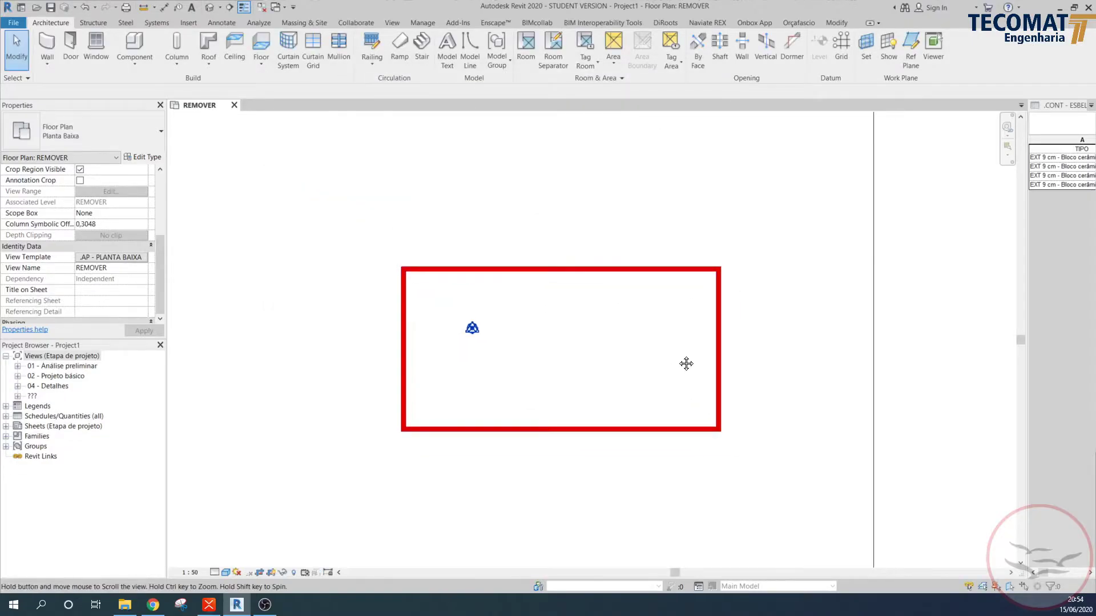
scroll(687, 362, "up", 3)
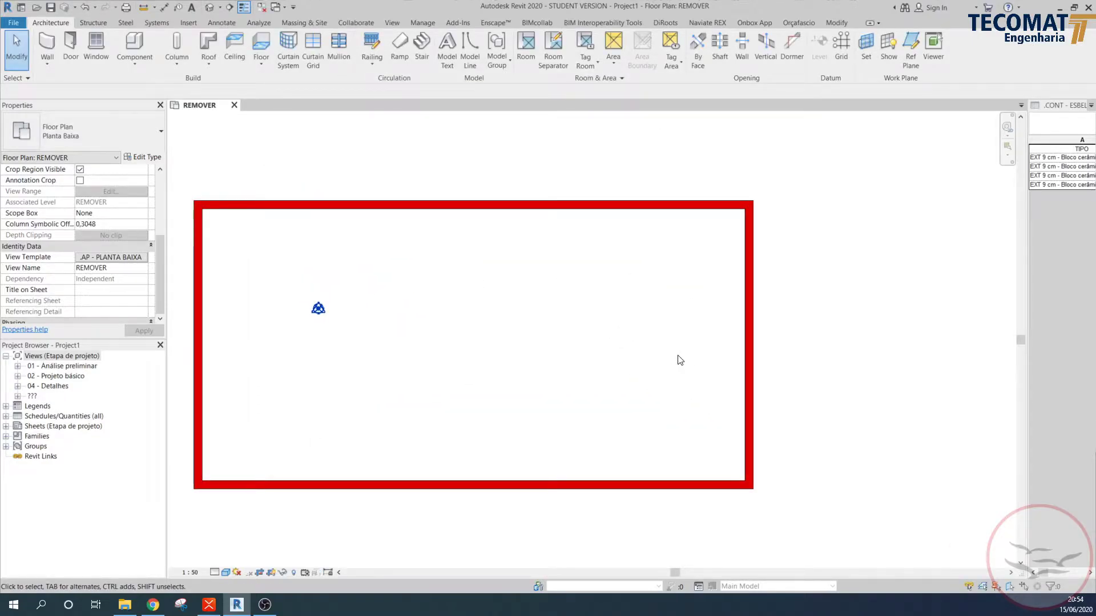
- Examine the filter colour overrides for the wall types in the .AP - PLANTA BAIXA template
left_click(123, 257)
left_click(559, 223)
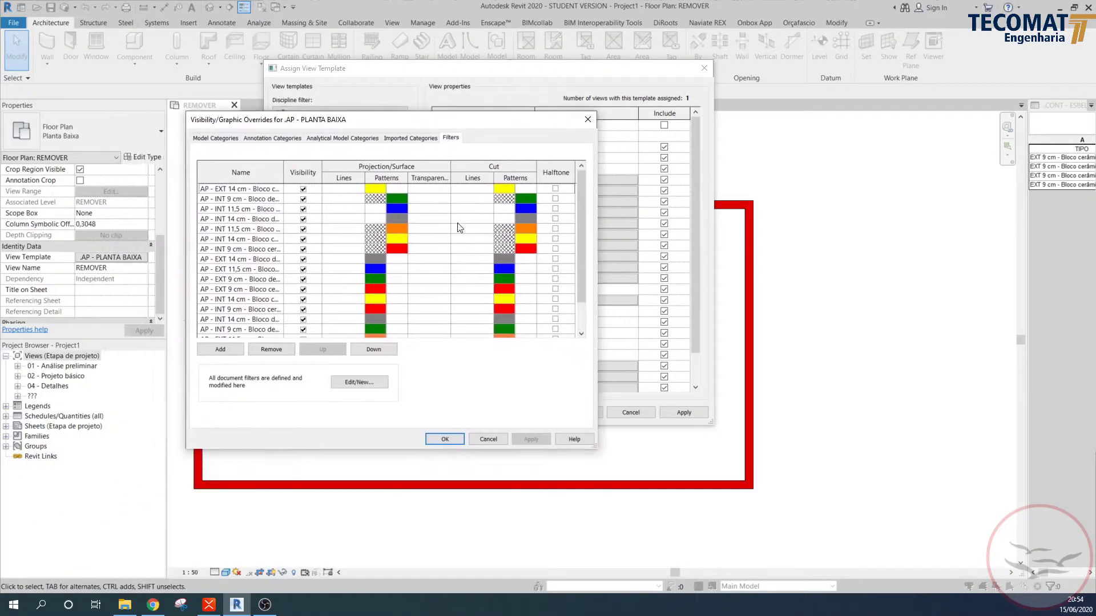
scroll(377, 244, "up", 1)
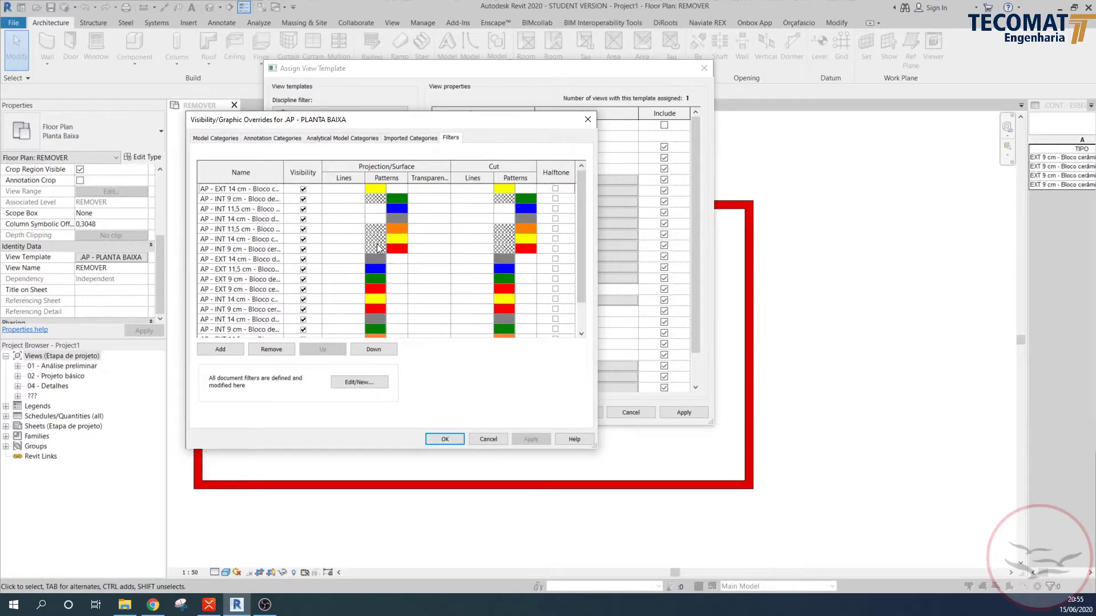
left_click(587, 120)
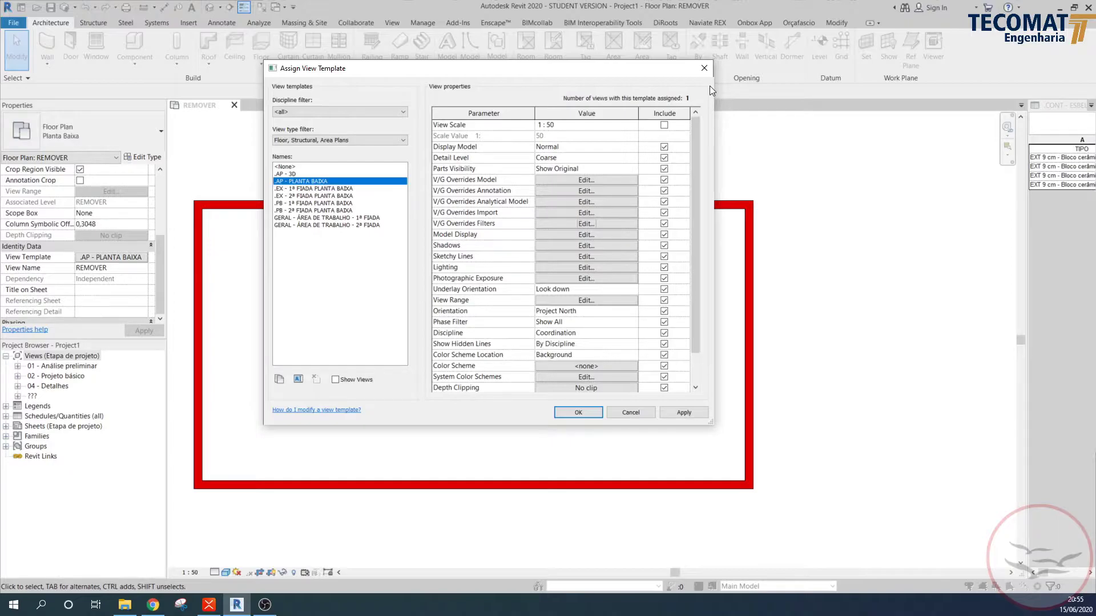
left_click(704, 68)
- Change the upper horizontal wall of the rectangle to type EXT 14 cm - Bloco cerâmico
left_click(571, 204)
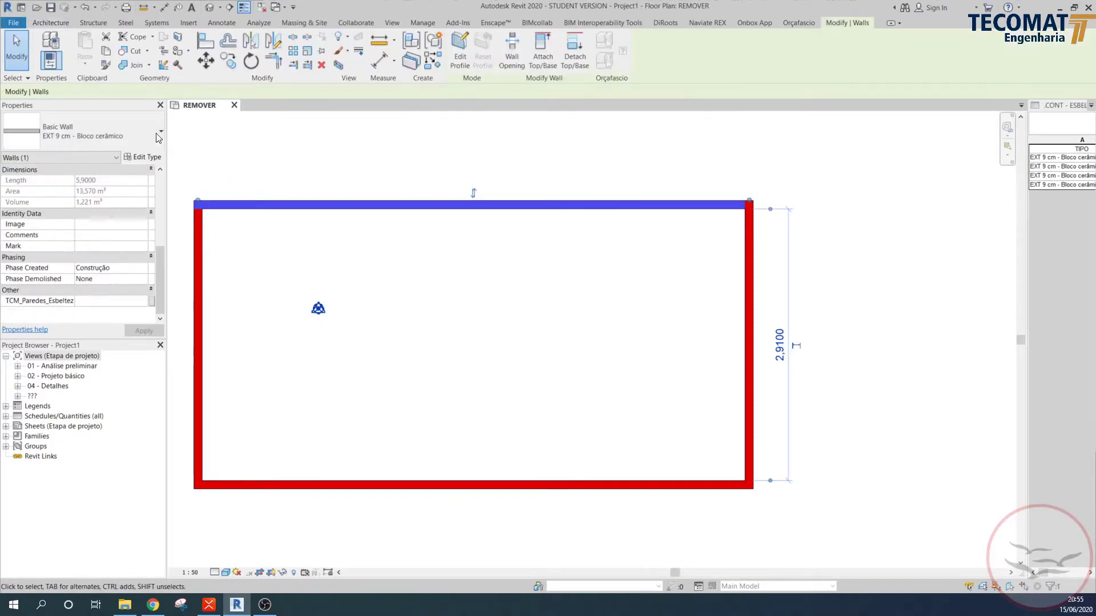
left_click(85, 131)
left_click(86, 263)
left_click(528, 340)
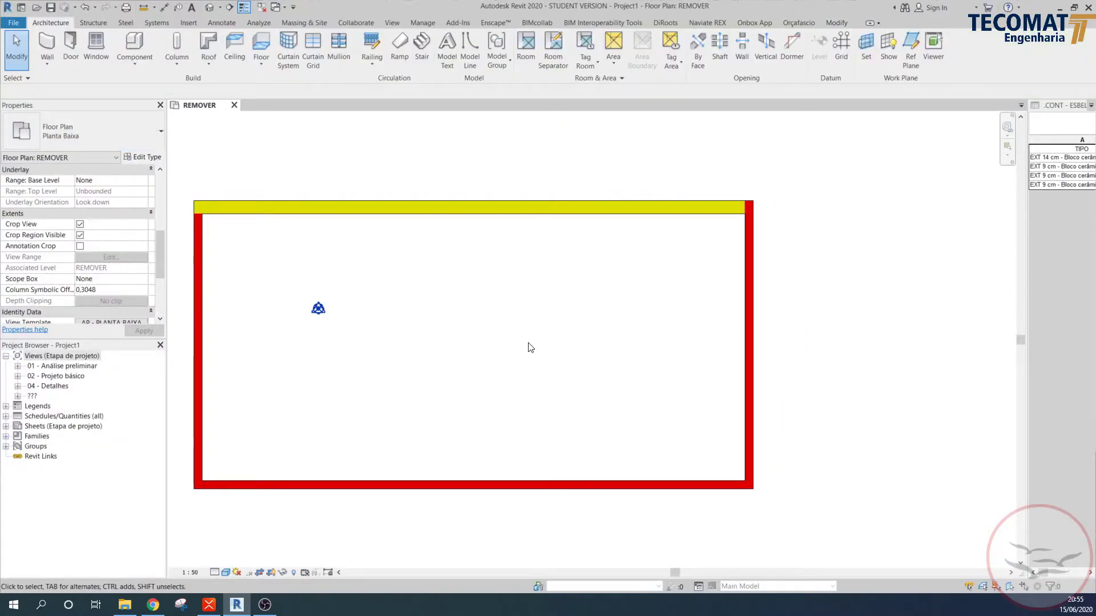
scroll(503, 303, "down", 2)
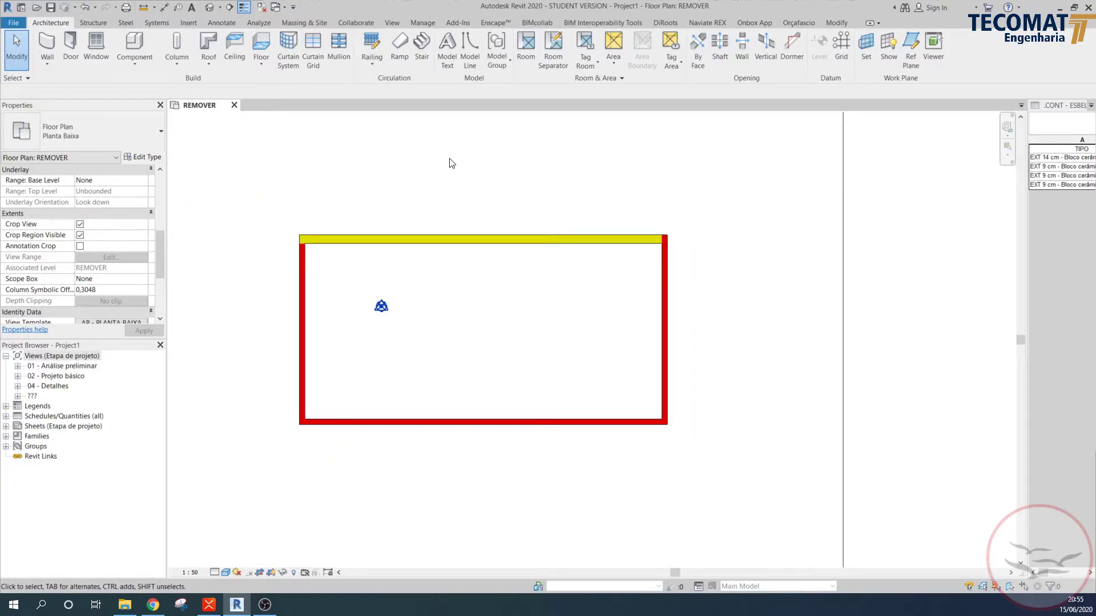
- Open the default 3D view and bring the wall rectangle into an angled view
left_click(210, 7)
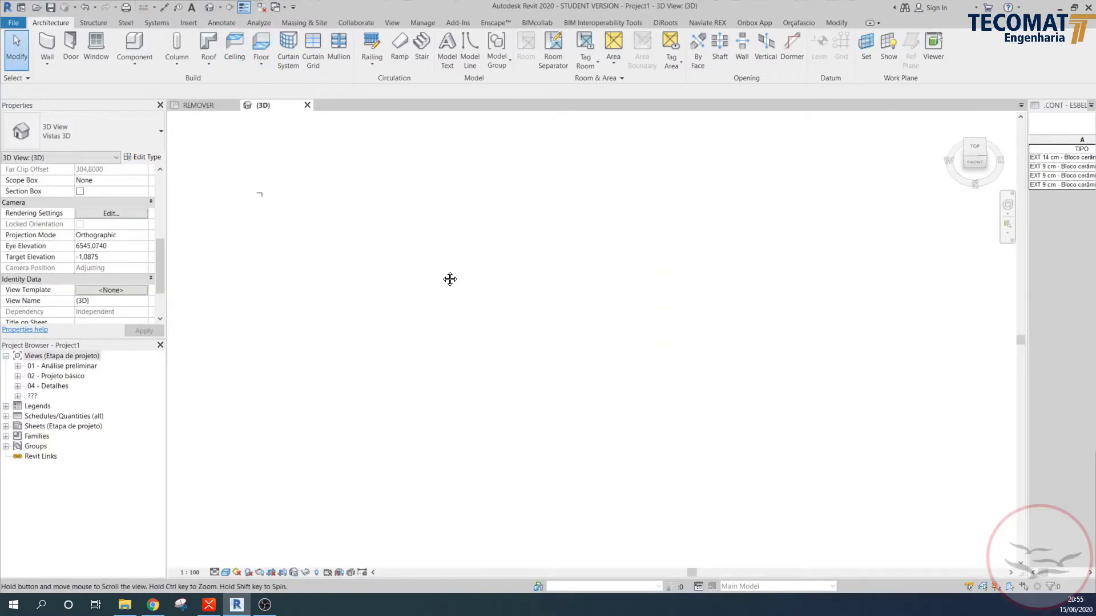
middle_click_drag(322, 227, 391, 313, "shift")
middle_click_drag(189, 166, 301, 208)
scroll(325, 232, "up", 5)
left_click(442, 125)
middle_click_drag(520, 168, 542, 244)
scroll(542, 244, "up", 3)
key("Escape")
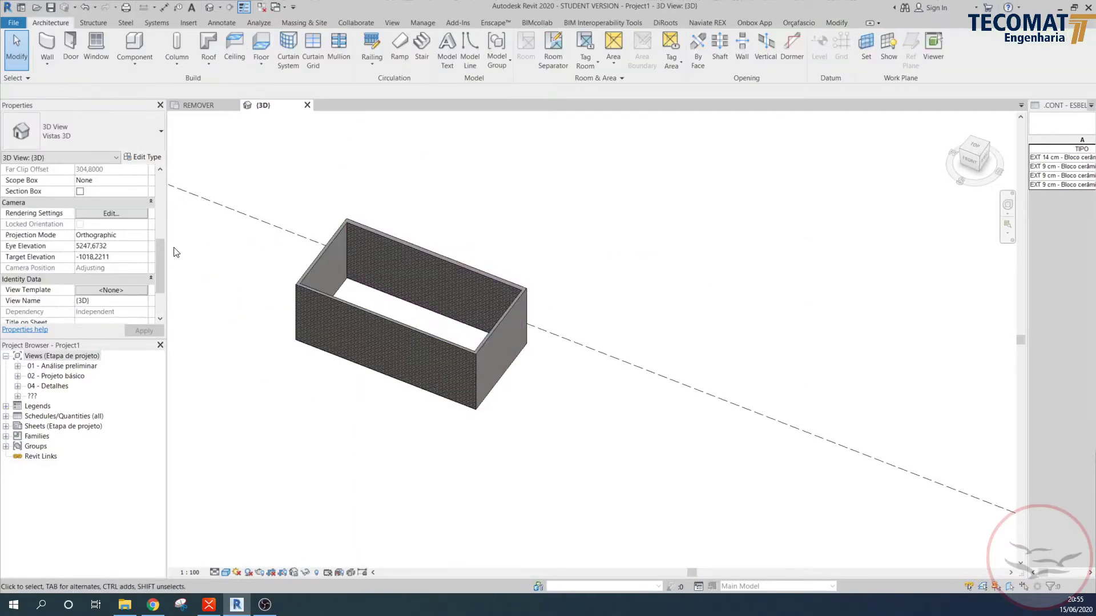
- Assign the .AP - 3D view template to the {3D} view, listing templates of all view types, and inspect the wall colours
scroll(127, 235, "down", 2)
left_click(127, 234)
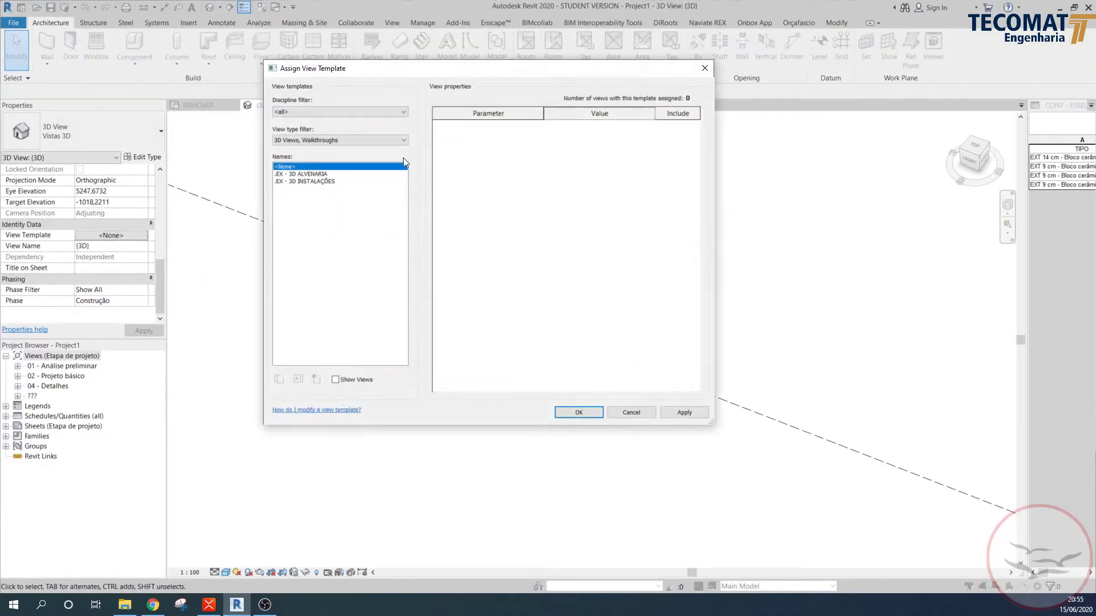
left_click(311, 141)
left_click(312, 150)
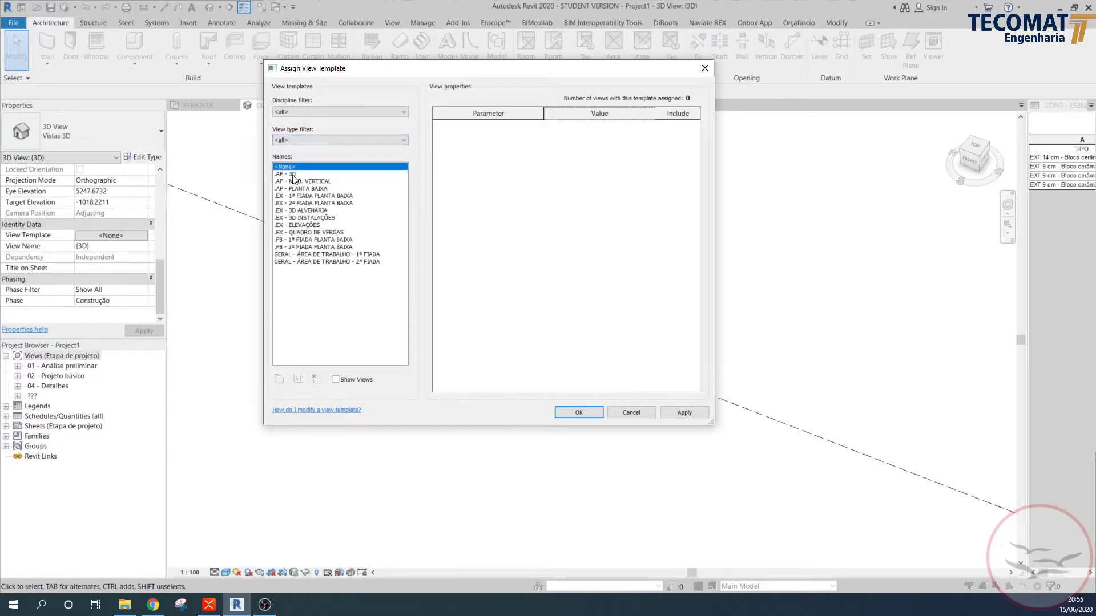
double_click(293, 174)
mouse_move(630, 363)
middle_mouse_down("shift")
mouse_move(448, 366)
mouse_move(419, 420)
middle_mouse_up("shift")
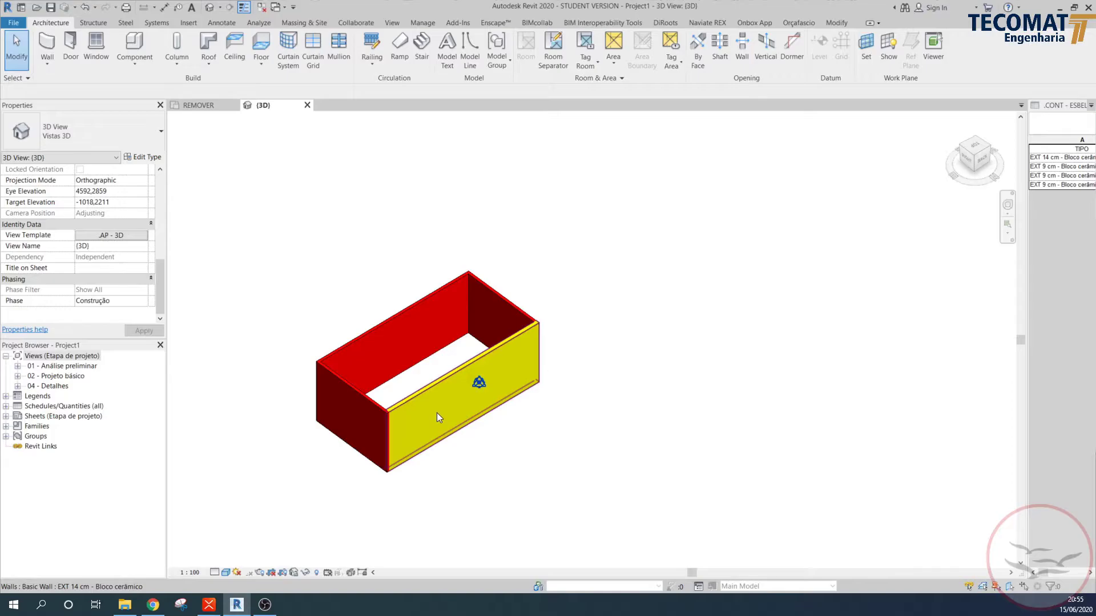
scroll(439, 407, "up", 4)
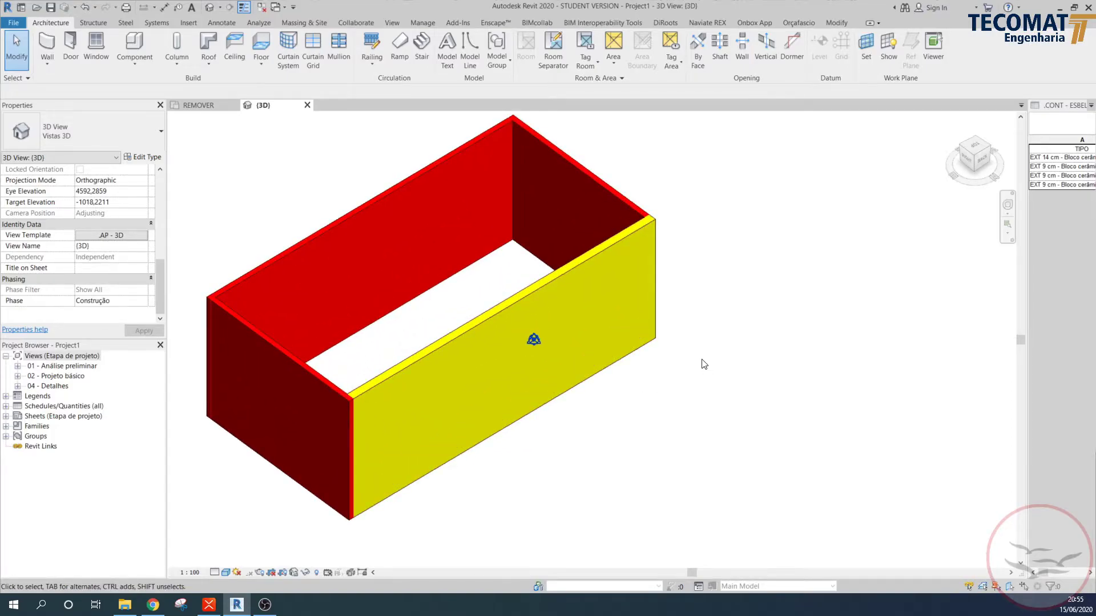
scroll(709, 336, "down", 2)
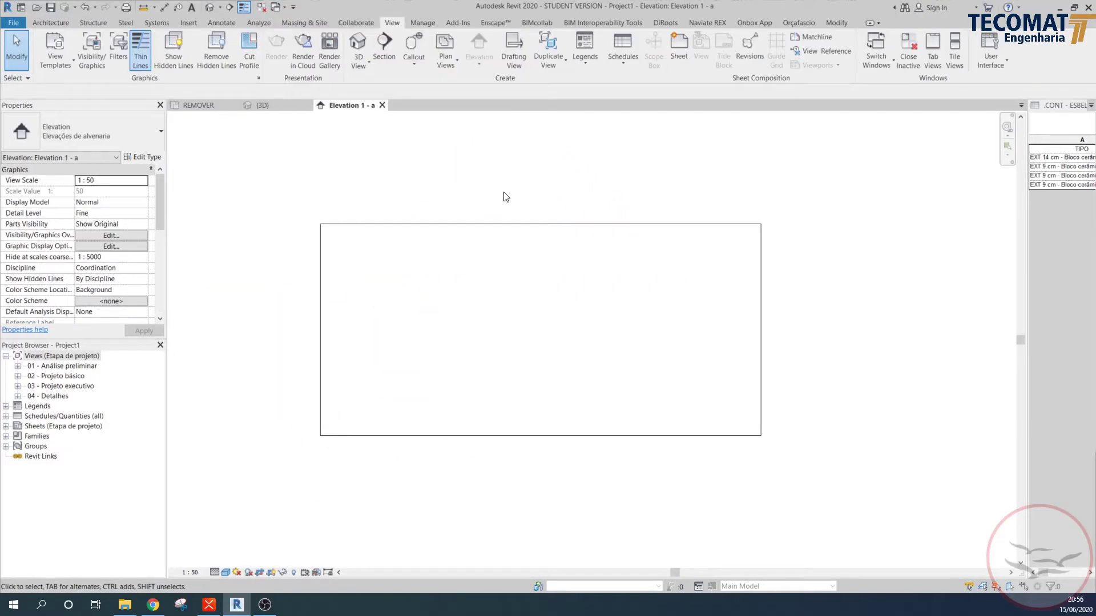
- Delete the Elevation 1 - a mark and its view from the REMOVER floor plan
left_click(198, 105)
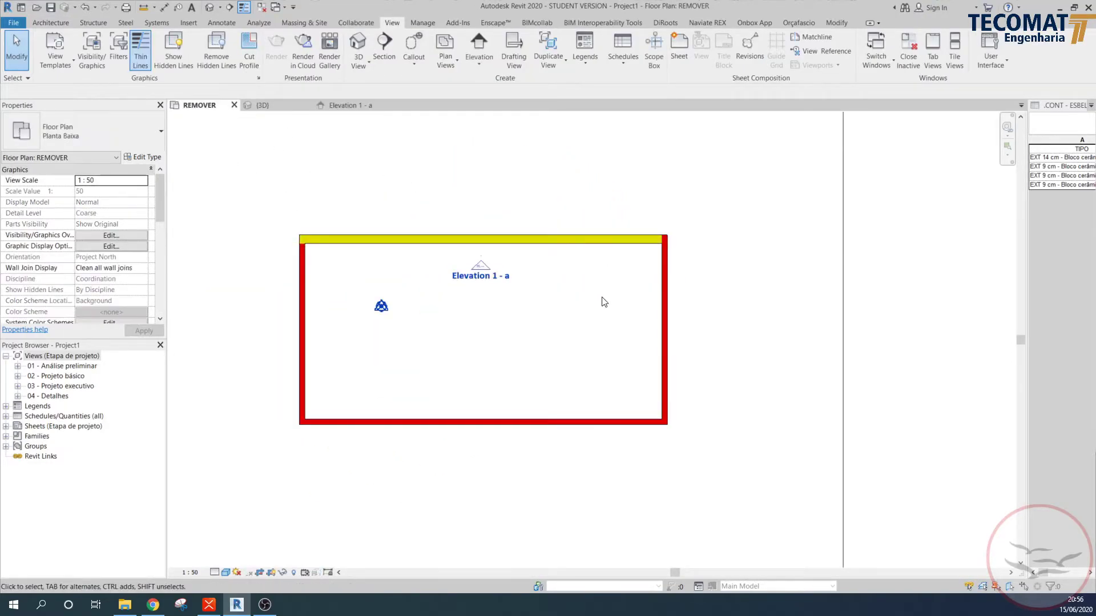
left_click(479, 264)
key("Delete")
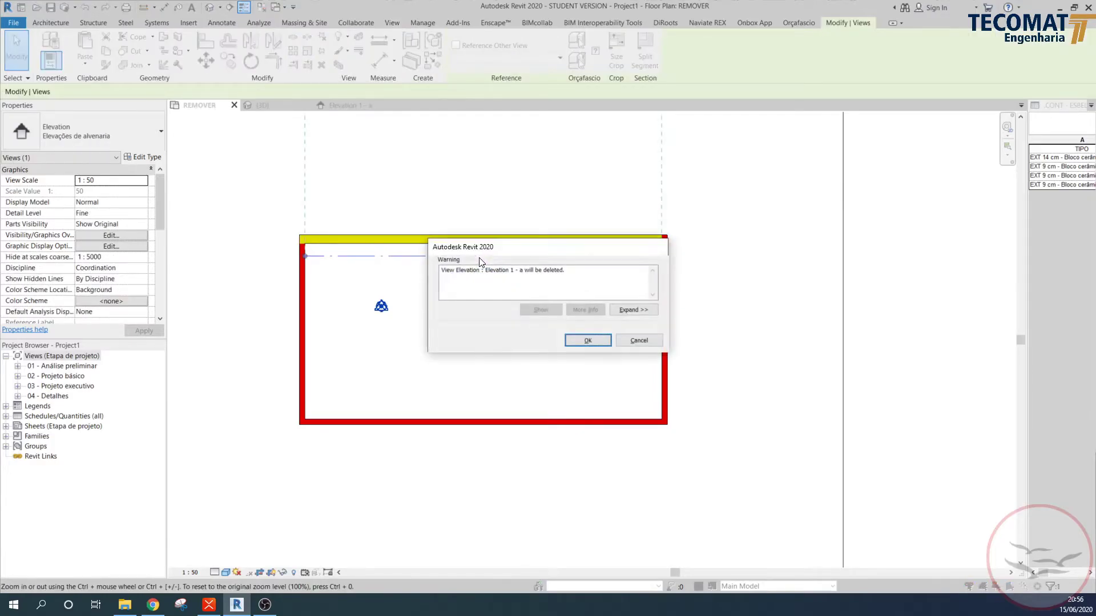
key("Return")
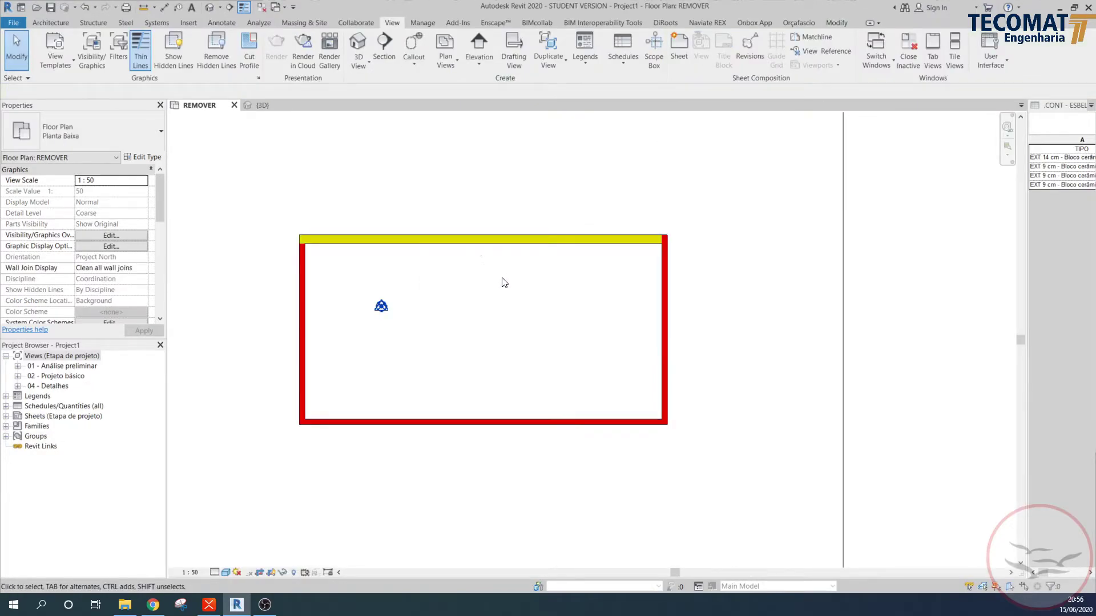
- Check the view template in the Elevações de alvenaria type properties and place an elevation inside the rectangle facing the upper wall
left_click(481, 40)
left_click(143, 159)
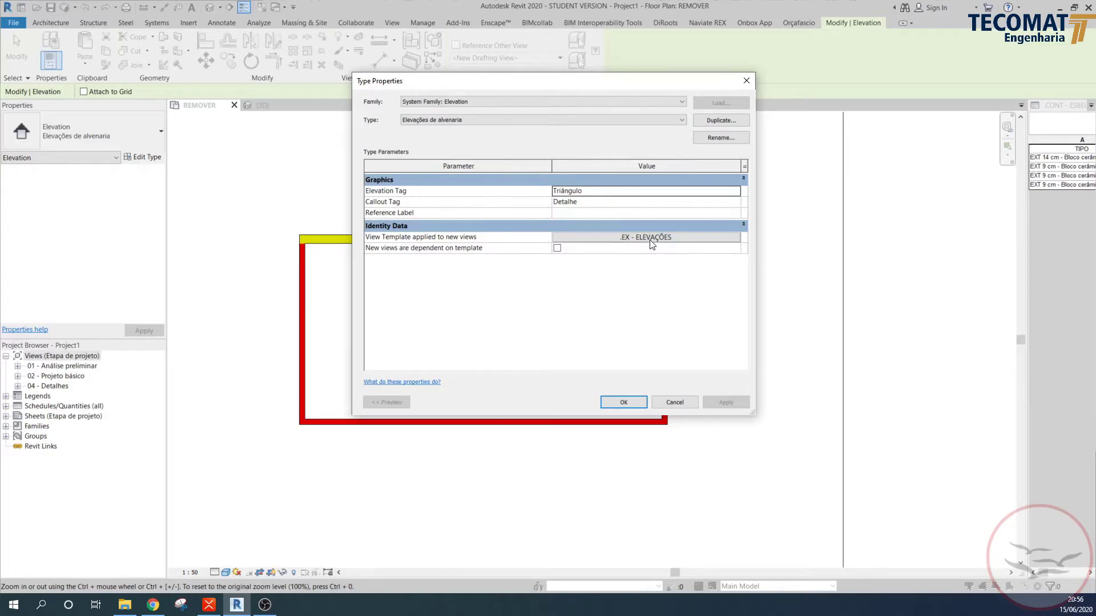
left_click(745, 81)
left_click(489, 295)
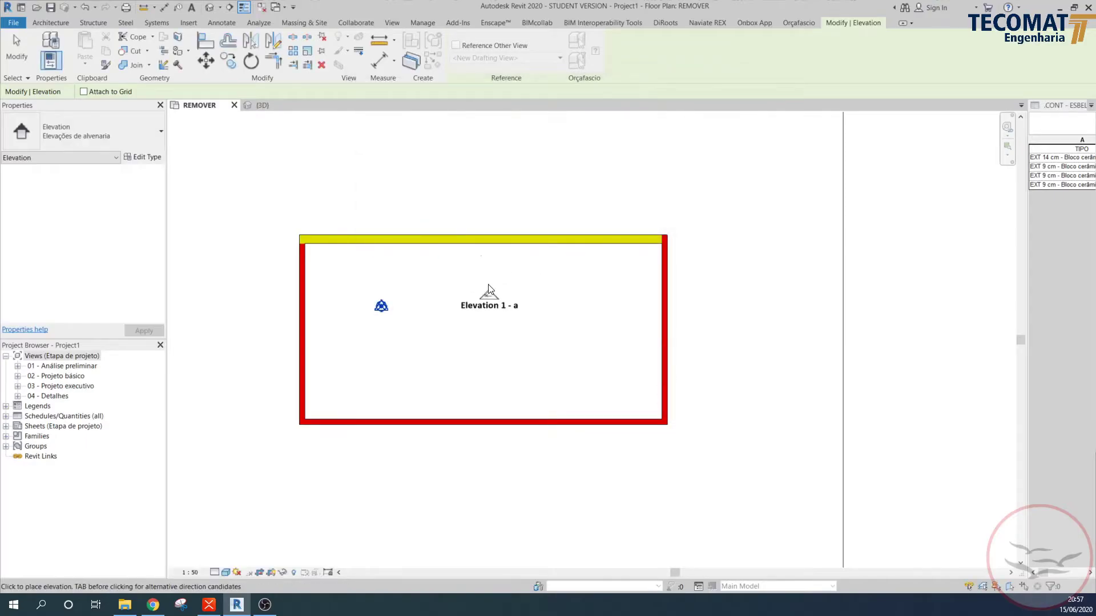
key("Escape")
key("Escape")
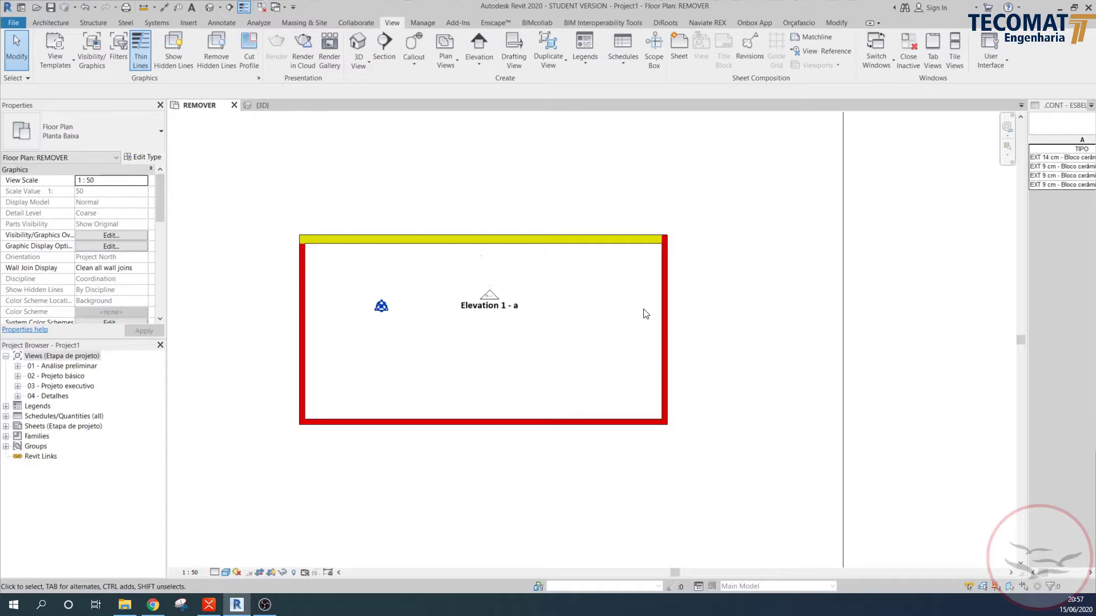
- Examine the project-stage view groups from 01 - Análise preliminar to 04 - Detalhes, including the contents of 03 - Projeto executivo
scroll(349, 310, "down", 1)
middle_click_drag(349, 310, 328, 329)
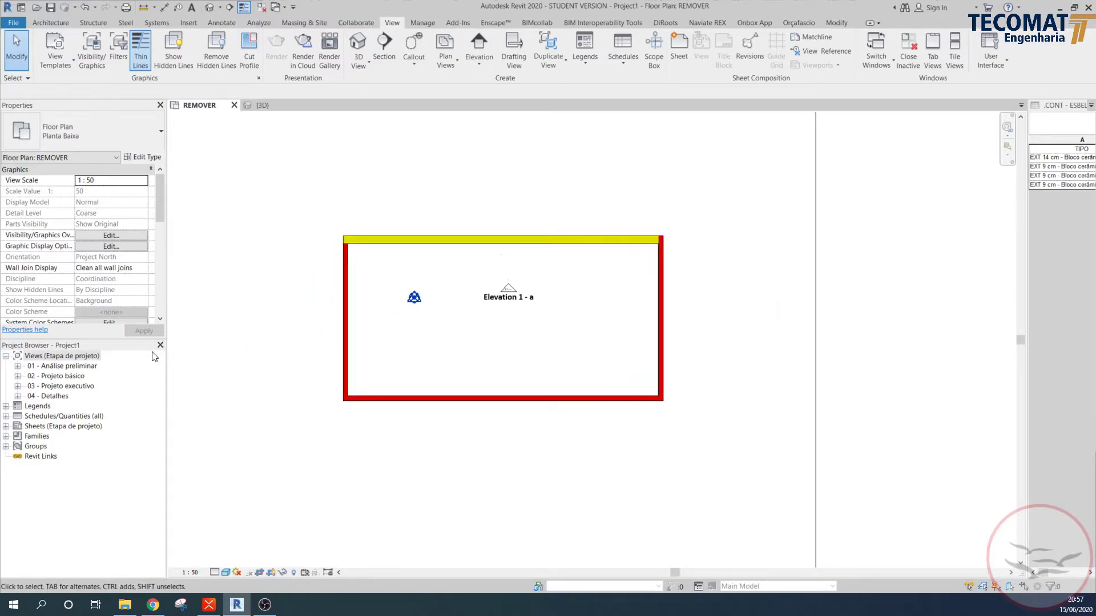
left_click(42, 367)
left_click(45, 376)
left_click(47, 388)
left_click(47, 397)
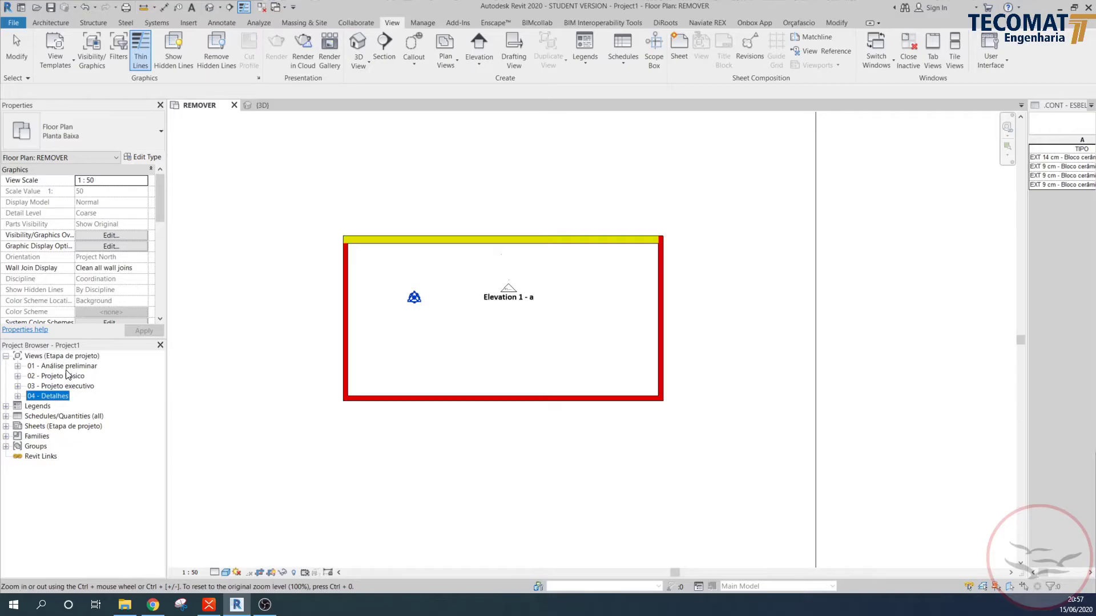
left_click(67, 375)
left_click(70, 387)
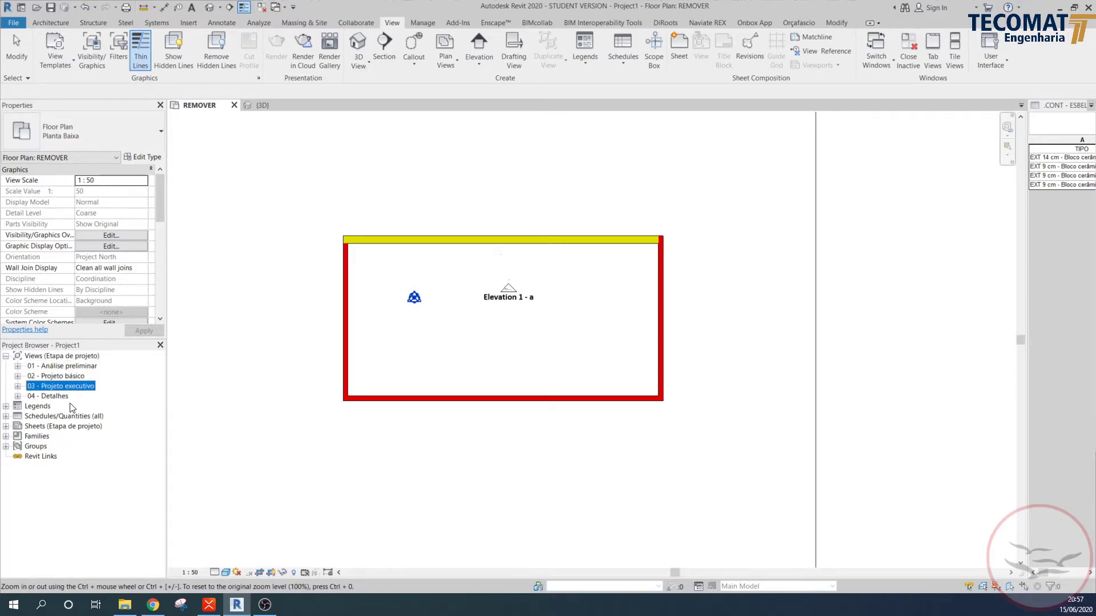
left_click(61, 397)
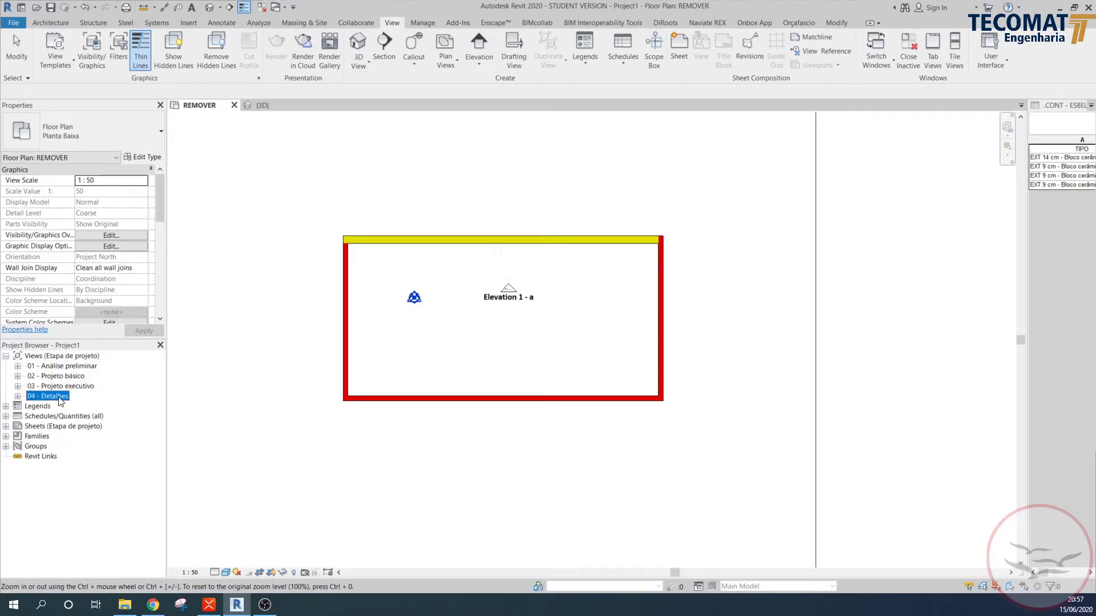
left_click(64, 367)
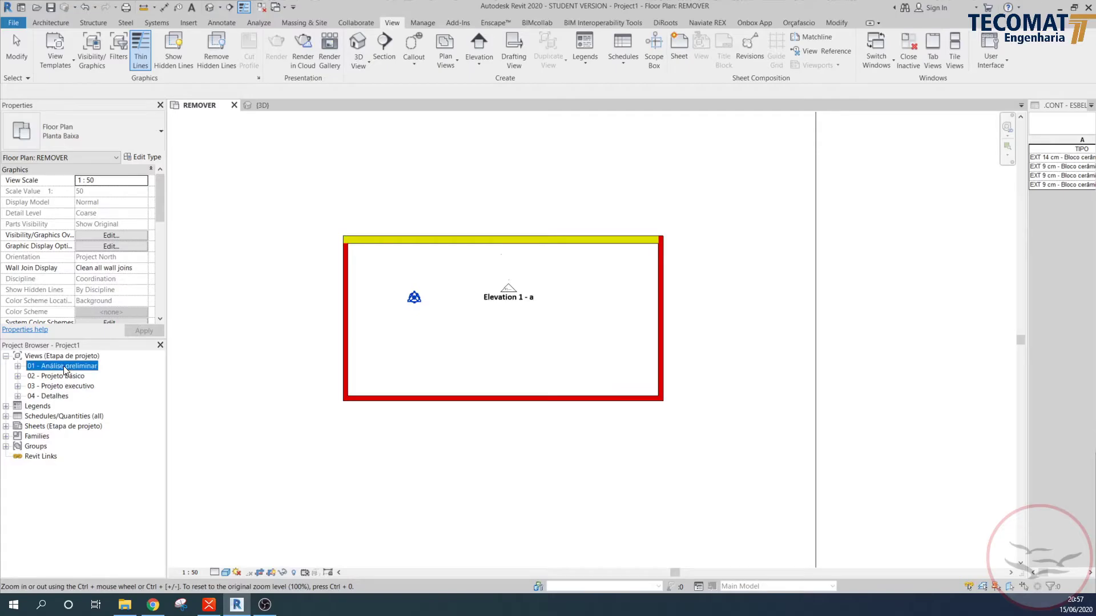
left_click(17, 386)
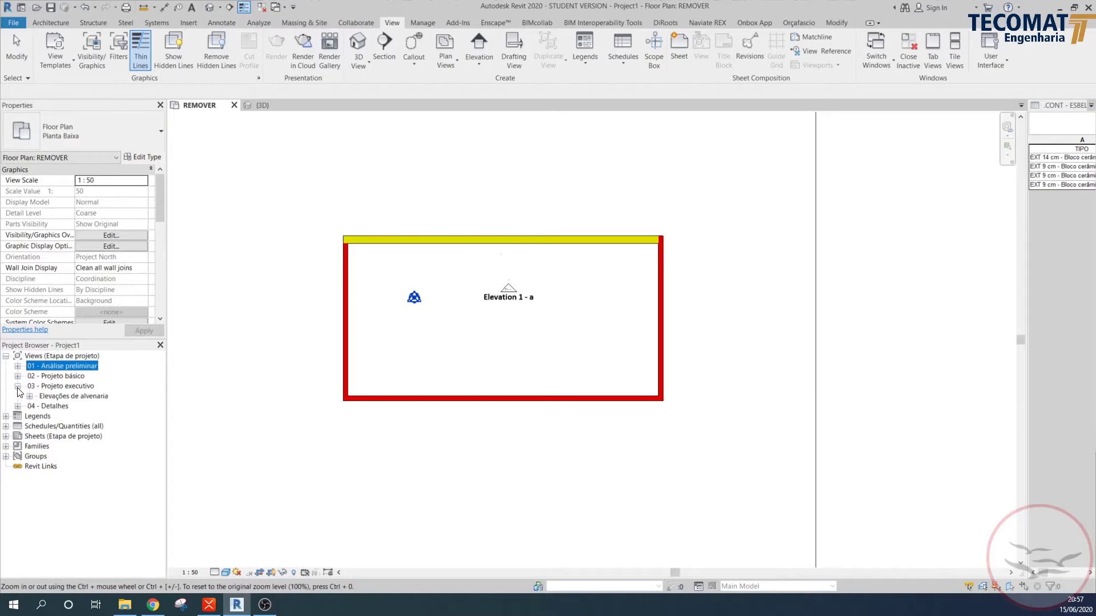
left_click(18, 386)
left_click(18, 366)
left_click(17, 367)
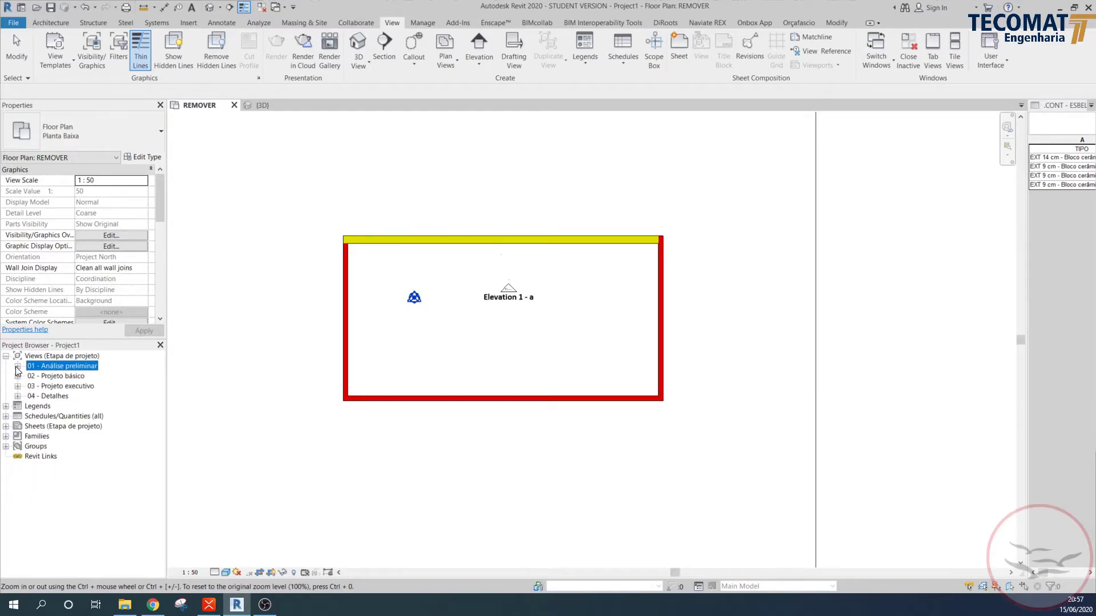
left_click(43, 377)
left_click(47, 387)
left_click(50, 398)
left_click(51, 378)
left_click(54, 367)
left_click(54, 376)
left_click(57, 386)
left_click(61, 396)
left_click(63, 388)
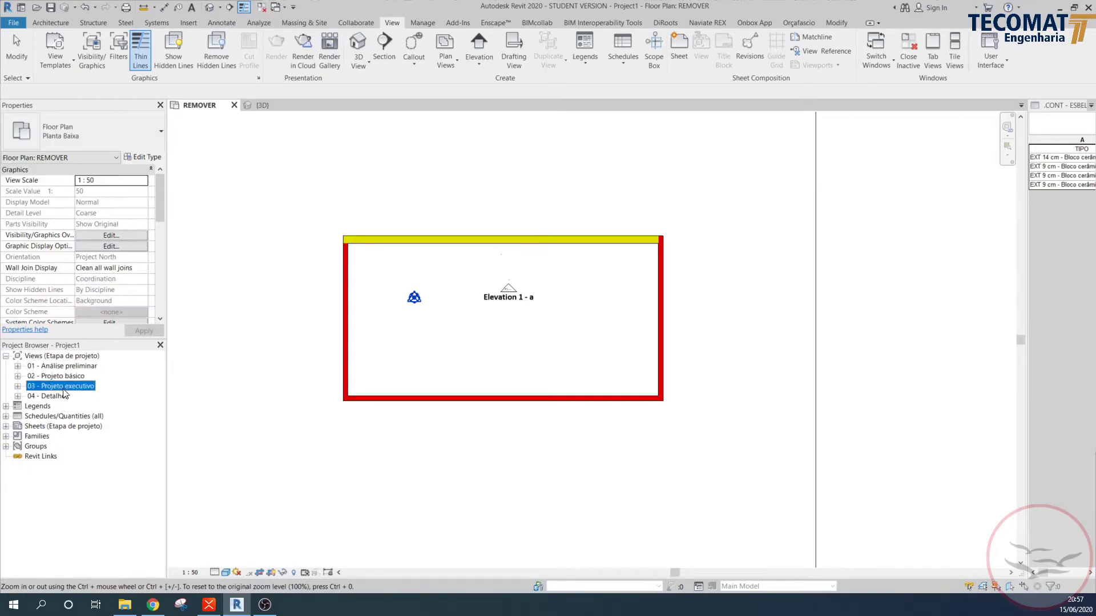
left_click(65, 366)
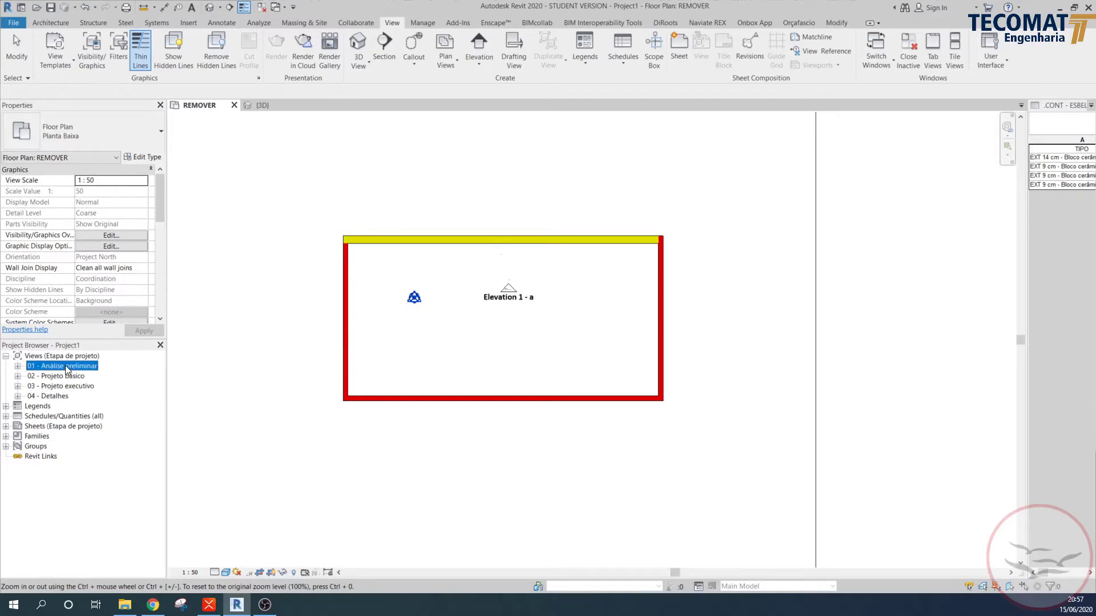
left_click(75, 388)
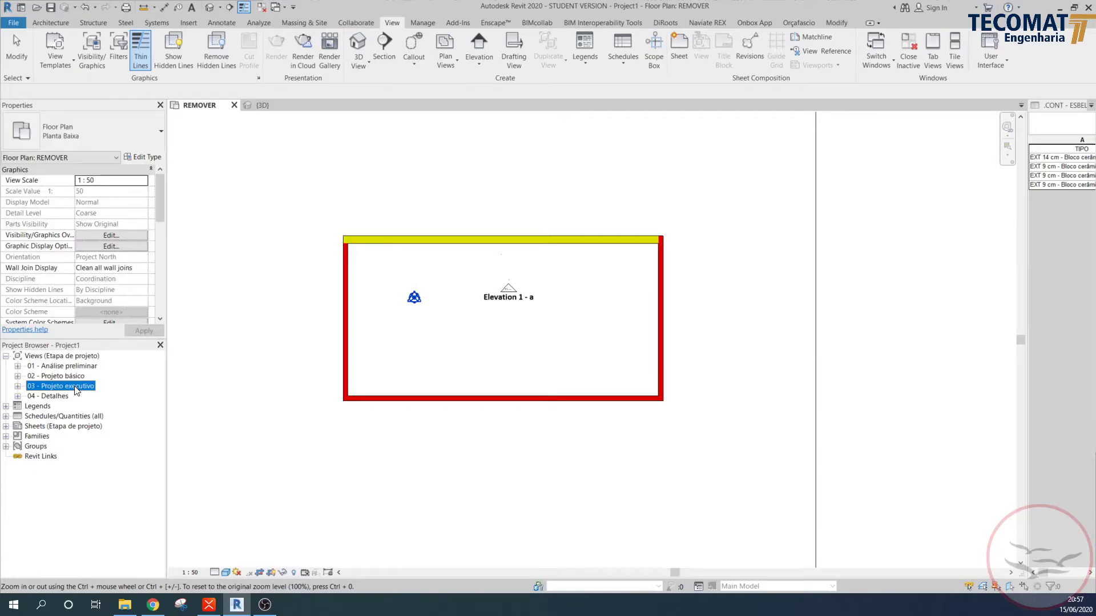
left_click(65, 367)
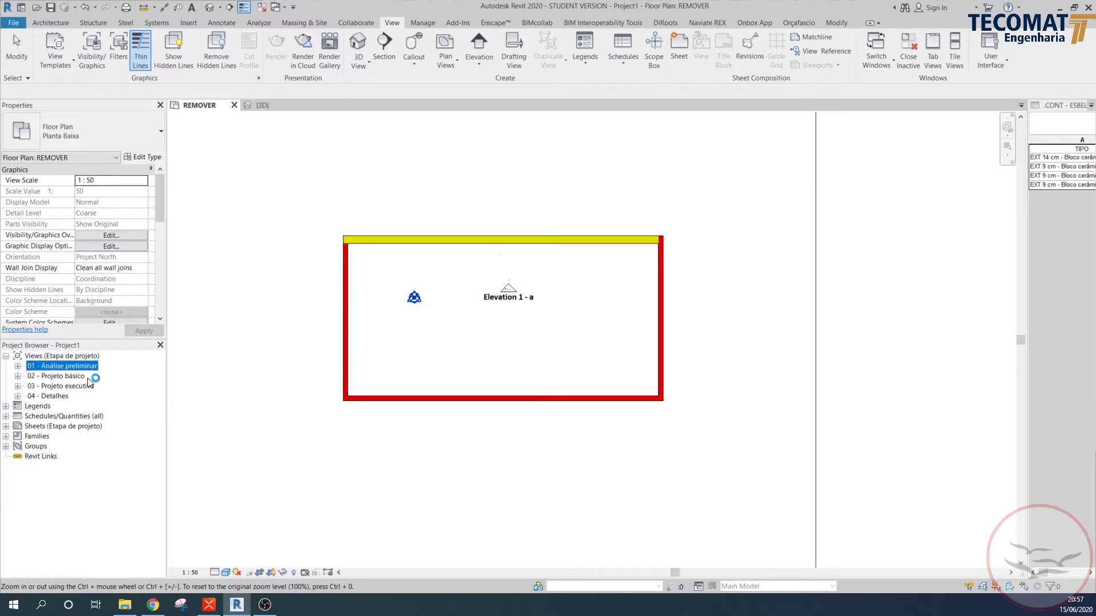
left_click(292, 338)
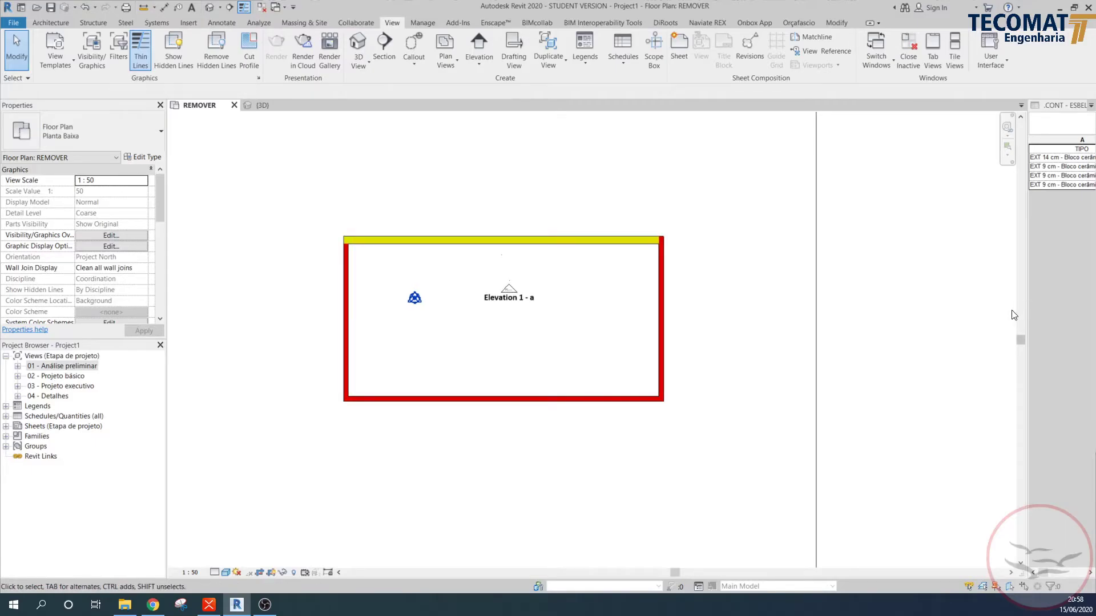
- Widen the .CONT - ESBELTEZ EXTERIOR schedule area beside the plan and delete all the walls together with the elevation mark
left_click_drag(1027, 310, 719, 310)
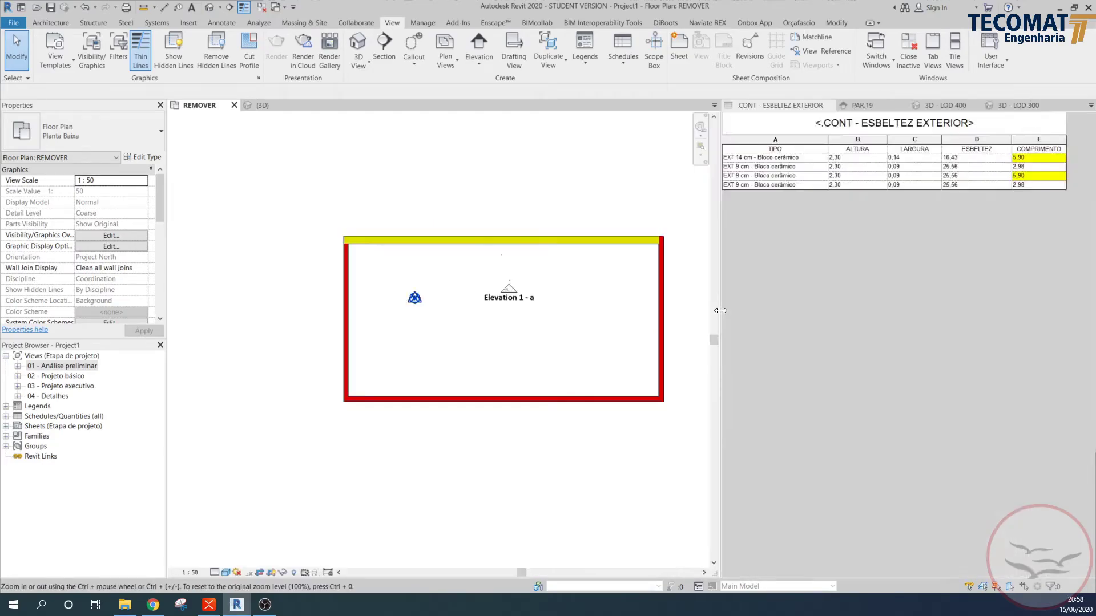
left_click_drag(320, 215, 693, 412)
key("Delete")
left_click(597, 339)
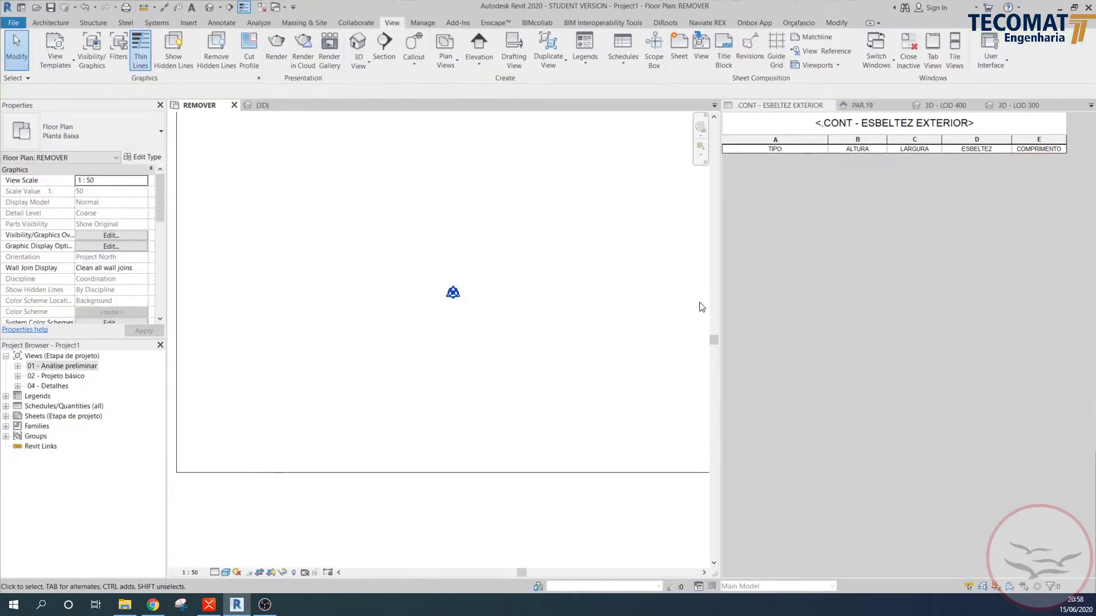
left_click_drag(705, 305, 656, 307)
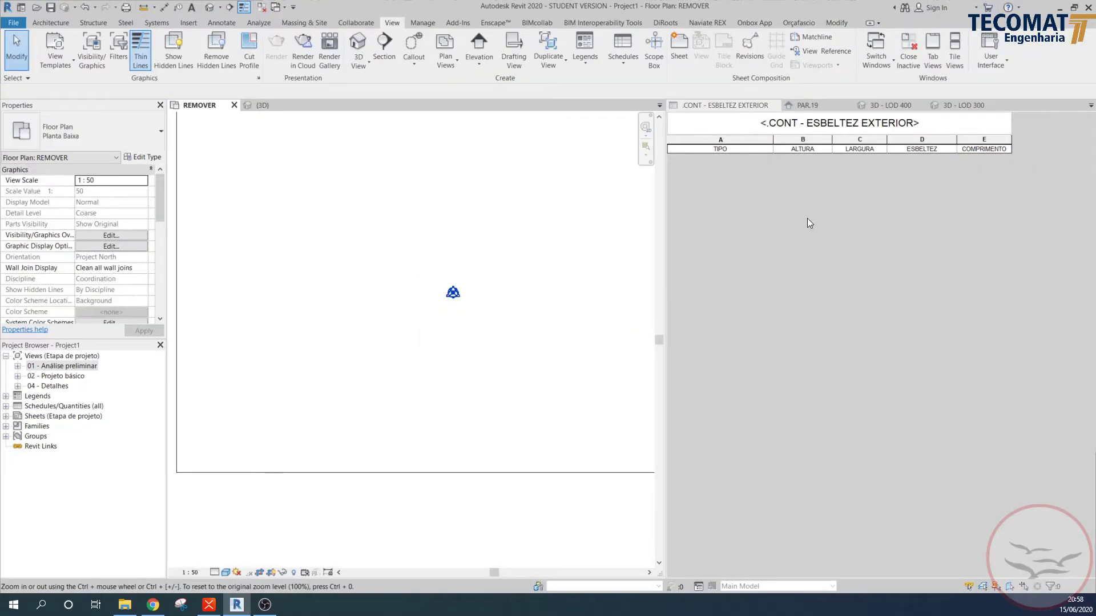
mouse_move(535, 215)
middle_mouse_down()
mouse_move(504, 269)
mouse_move(443, 294)
mouse_move(486, 279)
middle_mouse_up()
scroll(443, 295, "down", 2)
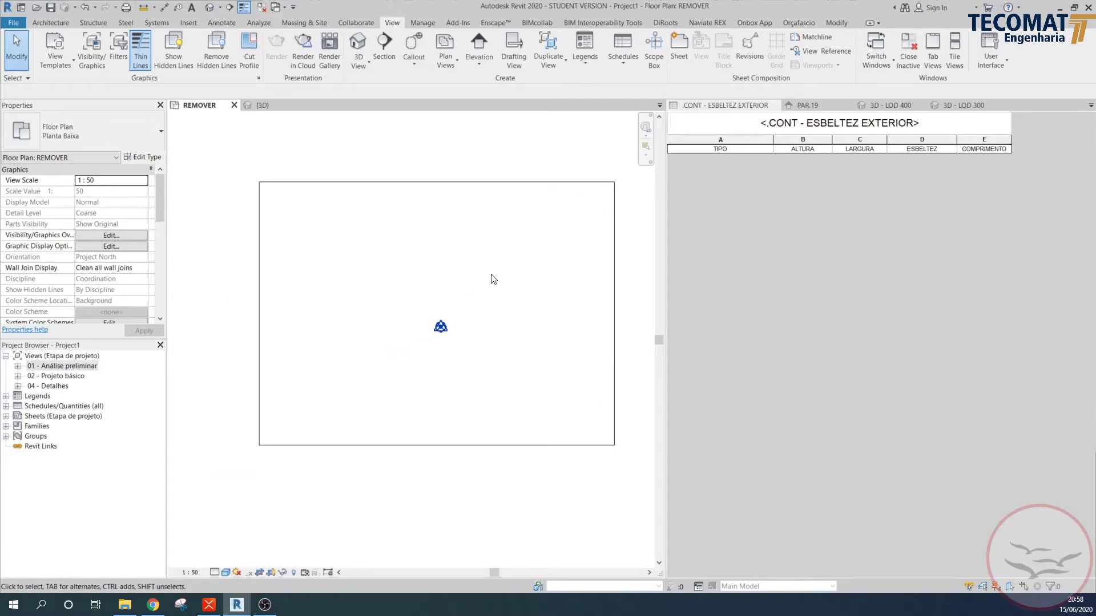
- Draw a horizontal EXT 9 cm - Bloco cerâmico wall about 3.7 m long above the origin symbol in the REMOVER plan
left_click(60, 25)
left_click(48, 48)
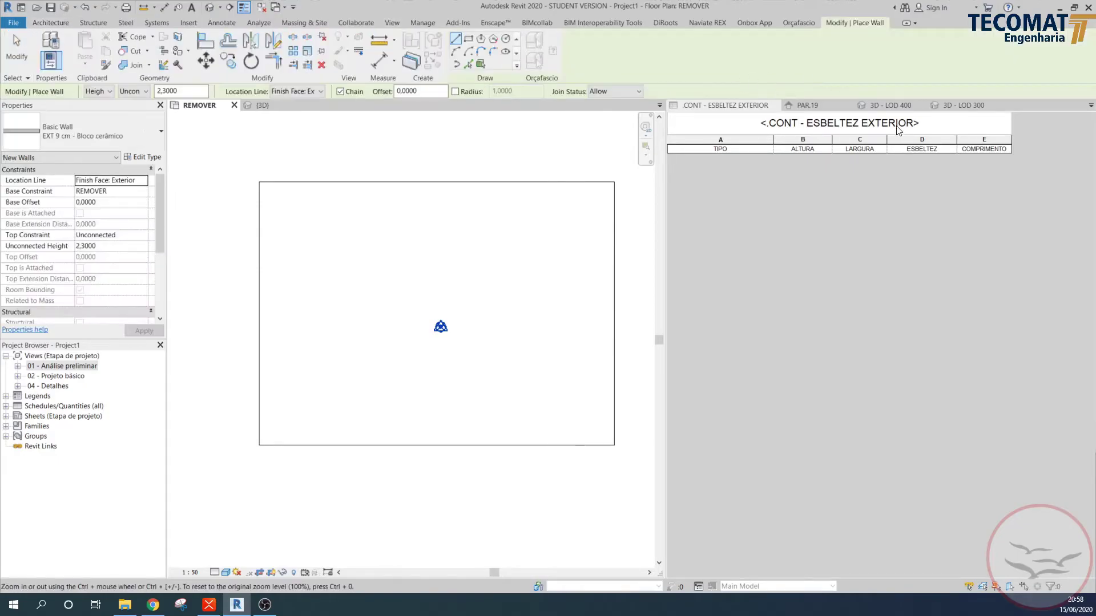
left_click(116, 139)
scroll(87, 207, "up", 1)
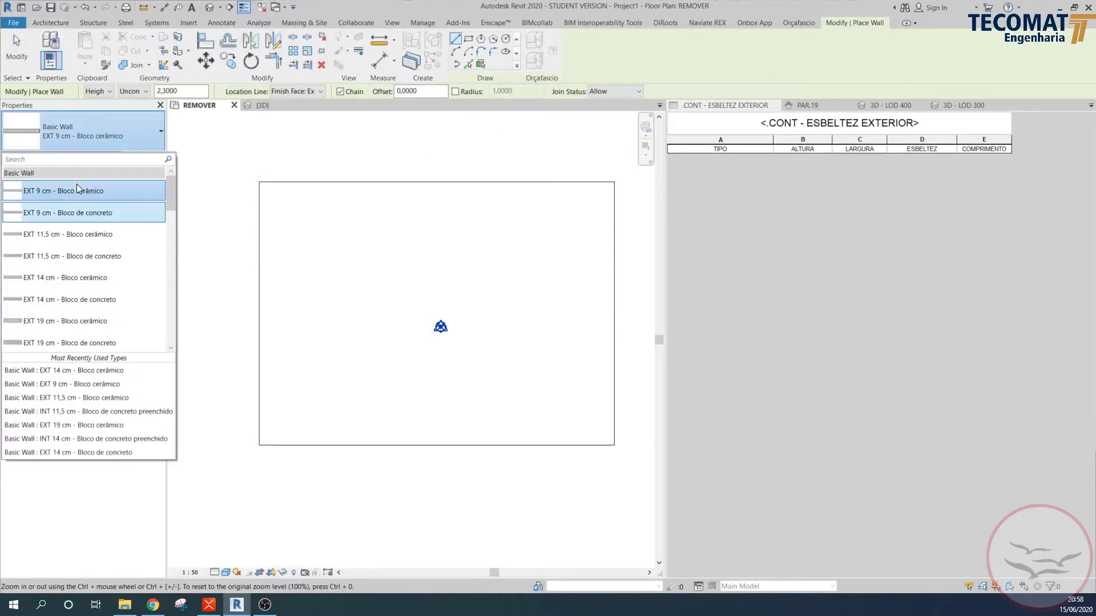
left_click(87, 190)
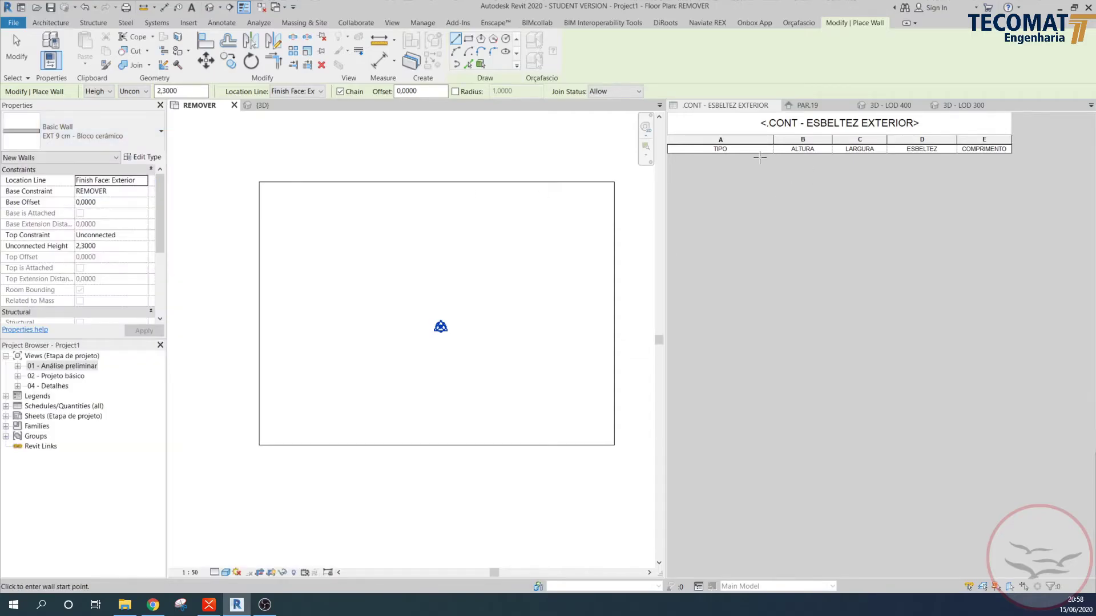
left_click(364, 265)
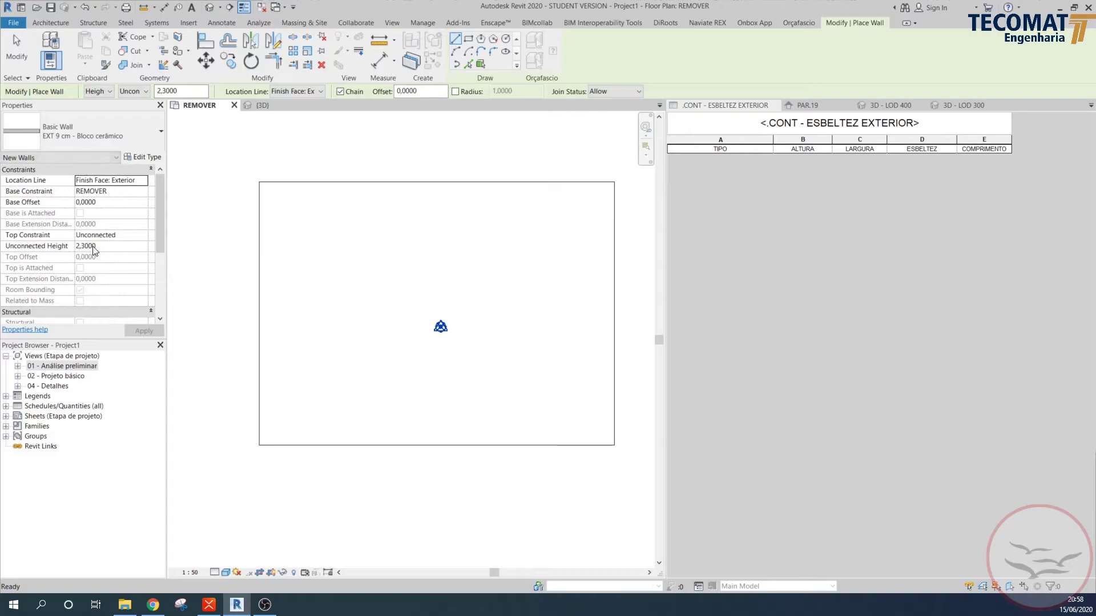
left_click(441, 276)
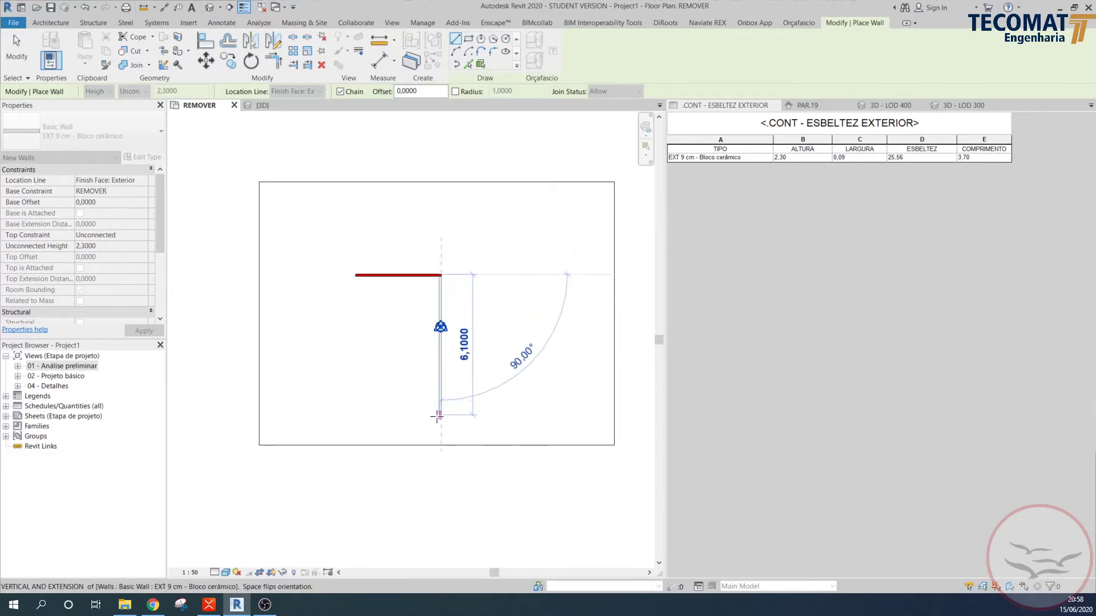
key("Escape")
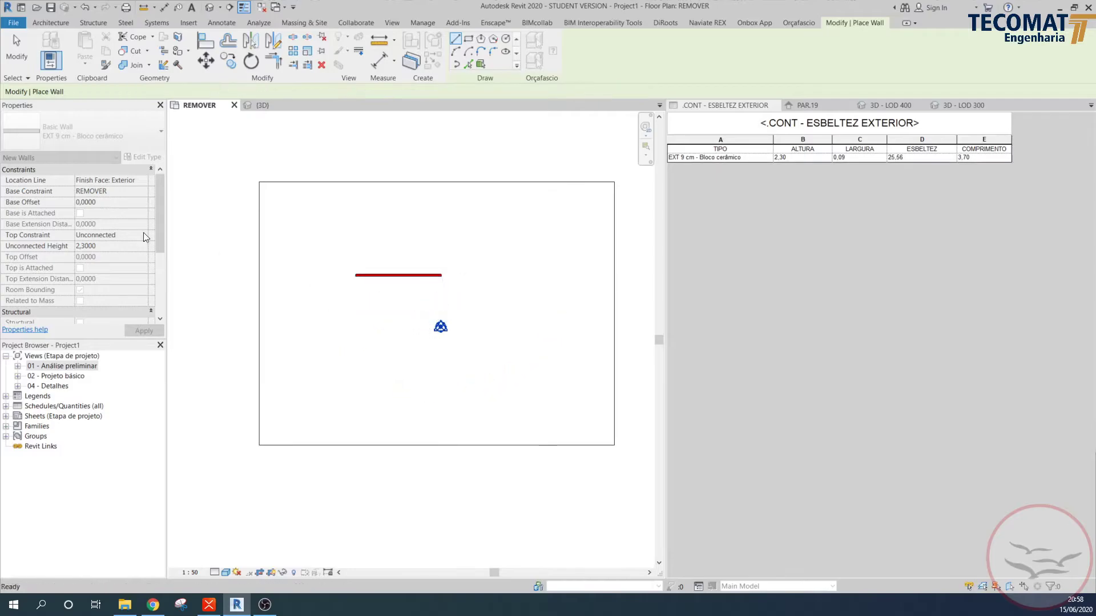
- Draw a second horizontal EXT 9 cm - Bloco cerâmico wall with 3 m unconnected height, about 5.1 m long, below and right of the first
double_click(110, 246)
type("3")
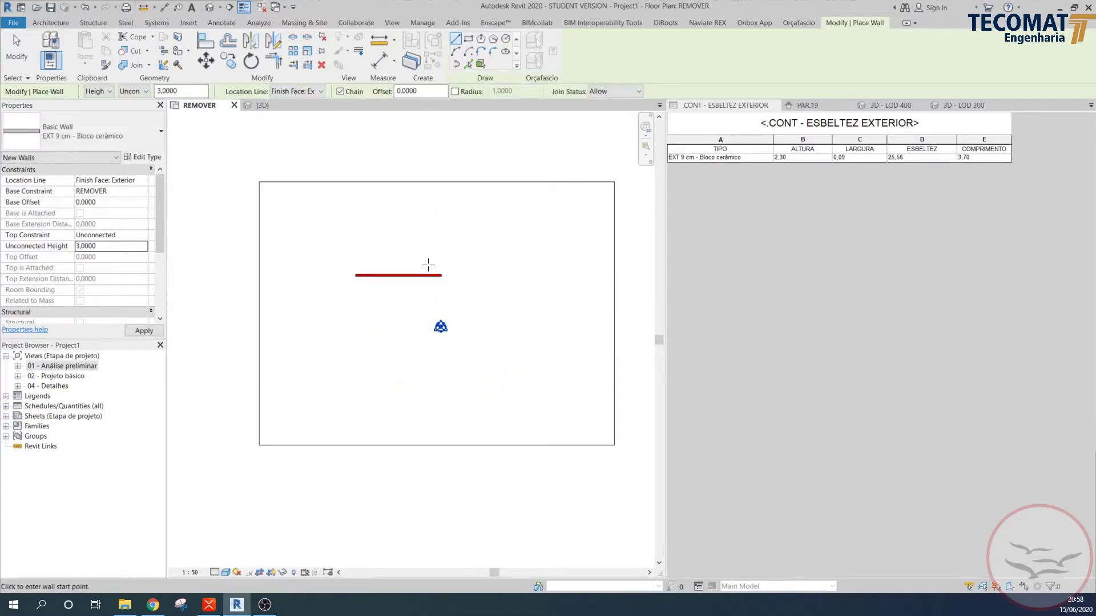
left_click(449, 291)
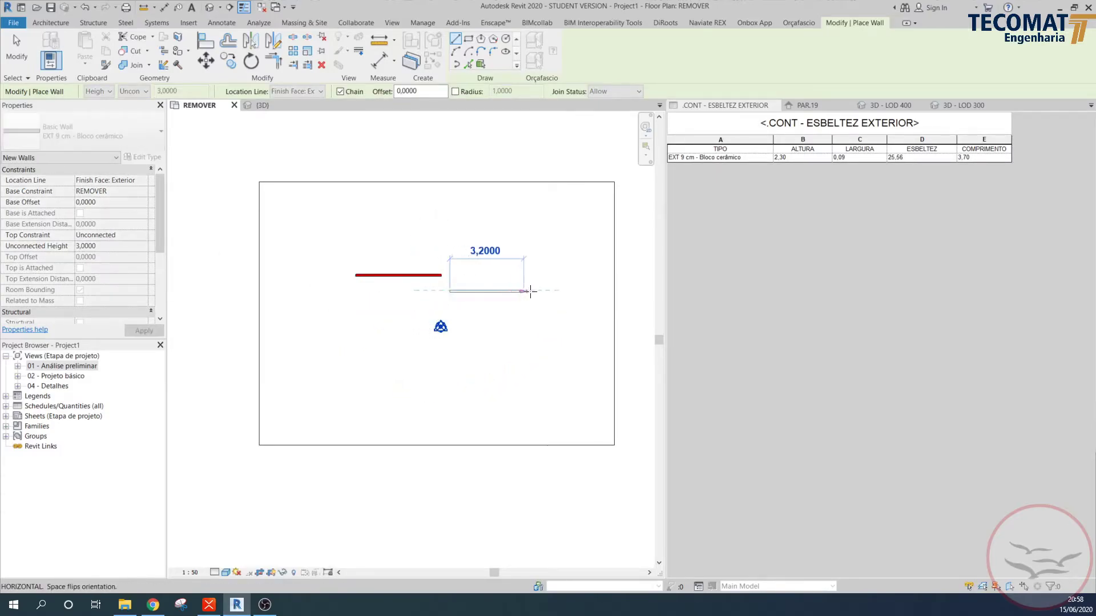
left_click(567, 291)
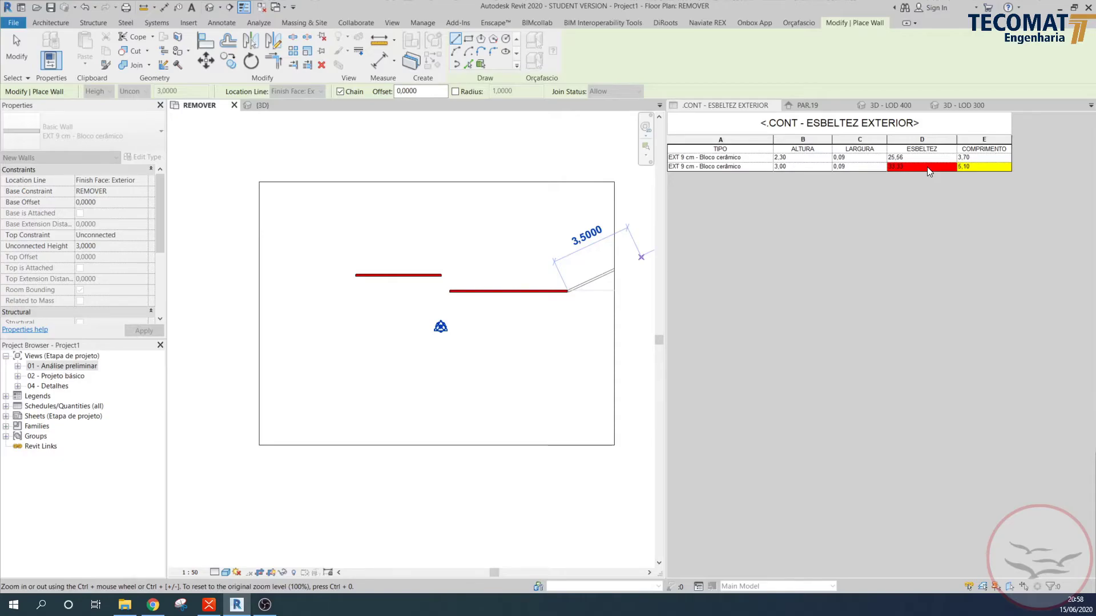
- Highlight the 3.00 high wall from its schedule row in the plan and 3D views, and return to the REMOVER plan
left_click(731, 167)
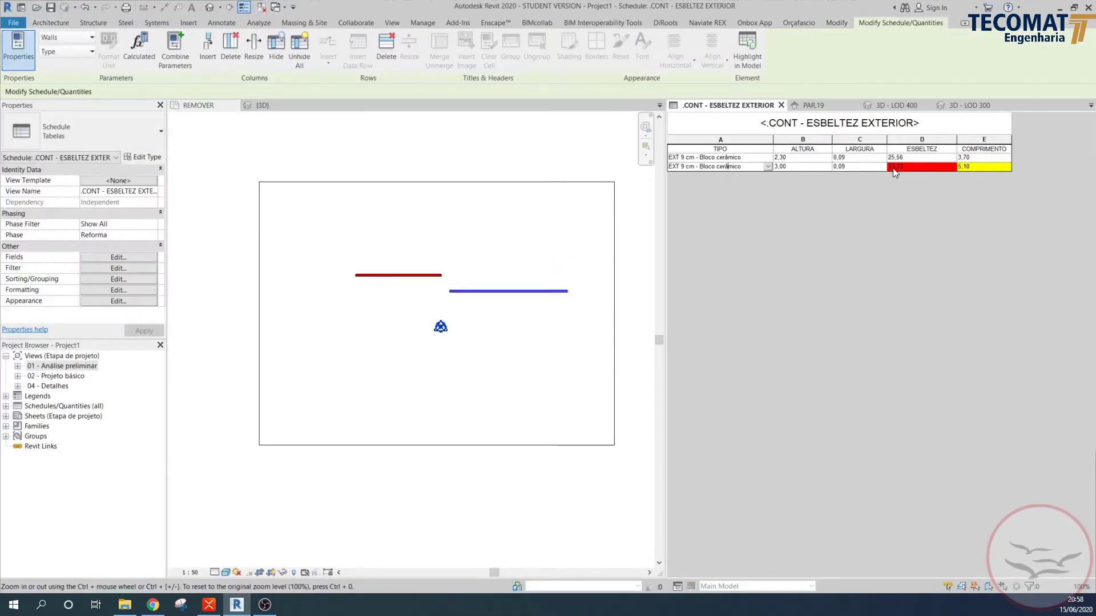
left_click(750, 64)
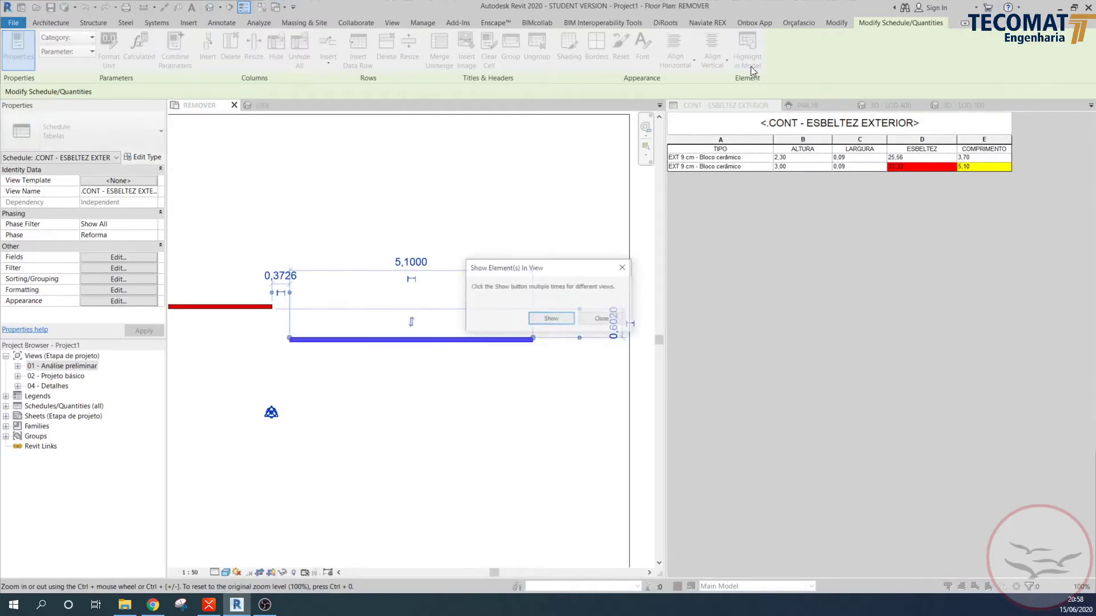
left_click(550, 320)
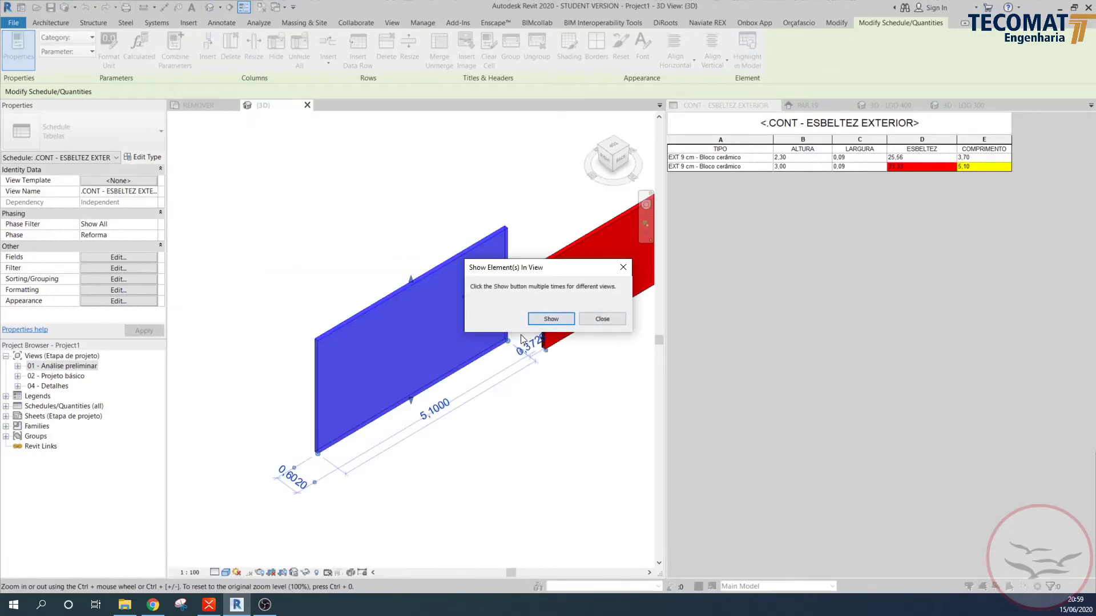
left_click(623, 269)
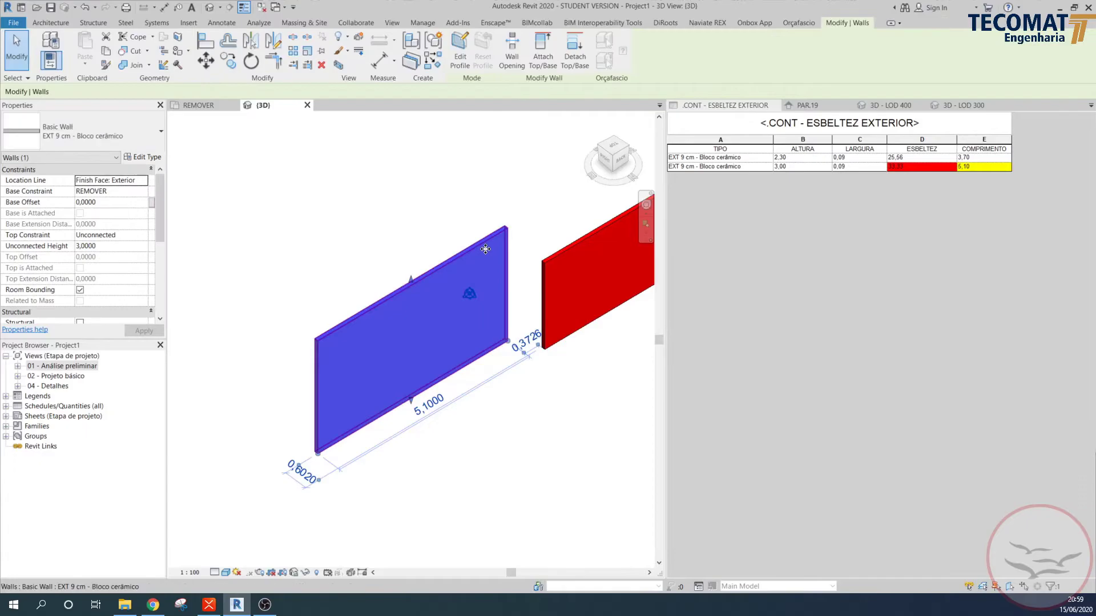
left_click(203, 105)
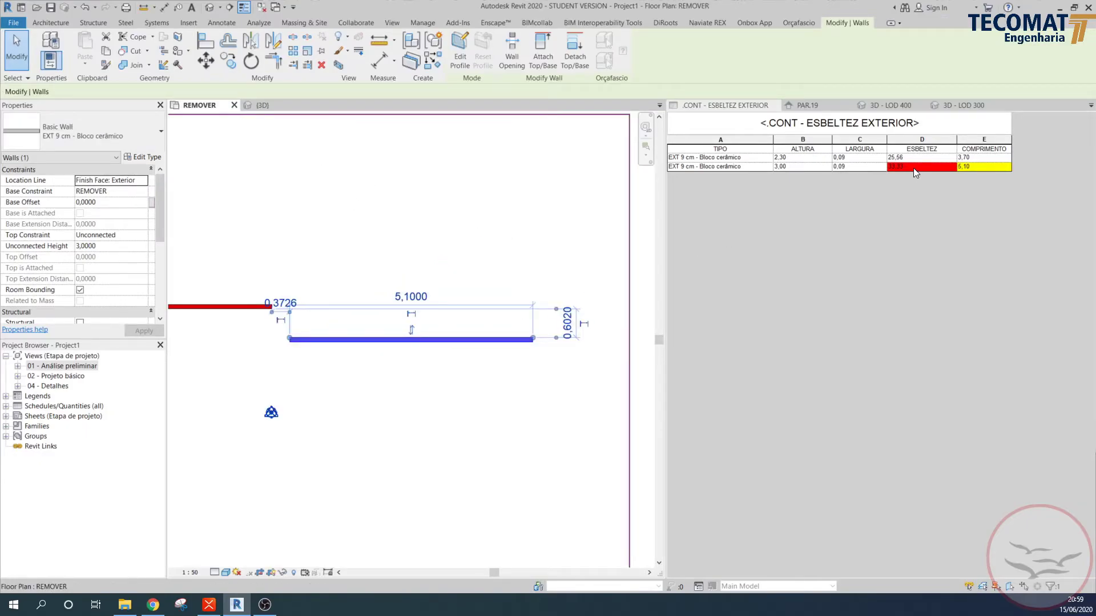
- Change the selected 5.10 m wall to the type EXT 11,5 cm - Bloco cerâmico and deselect it
middle_click_drag(477, 372, 512, 366)
scroll(503, 353, "down", 1)
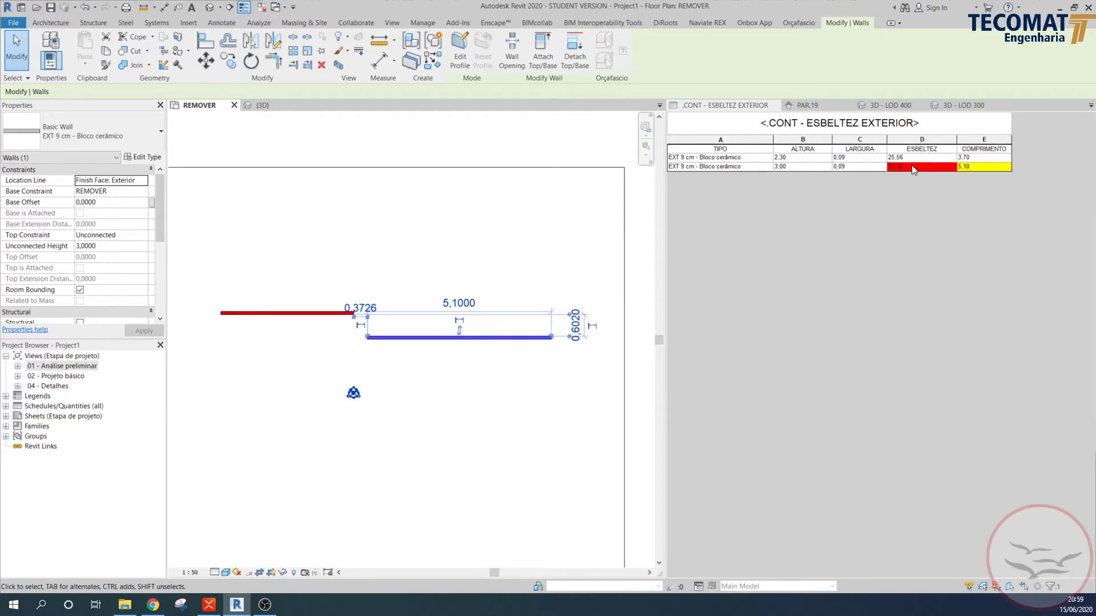
left_click(125, 132)
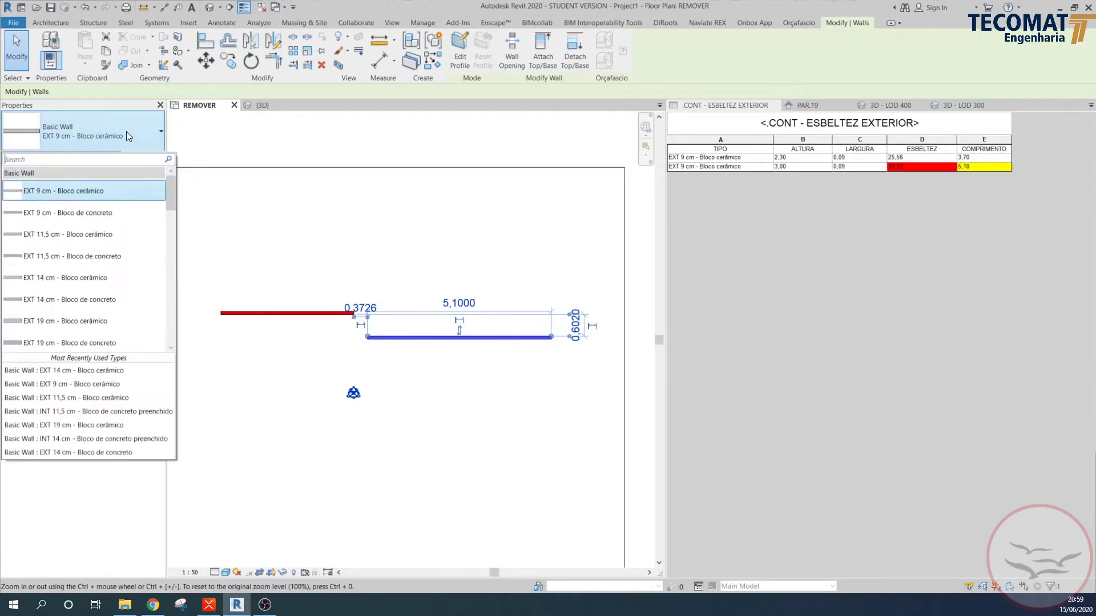
left_click(112, 236)
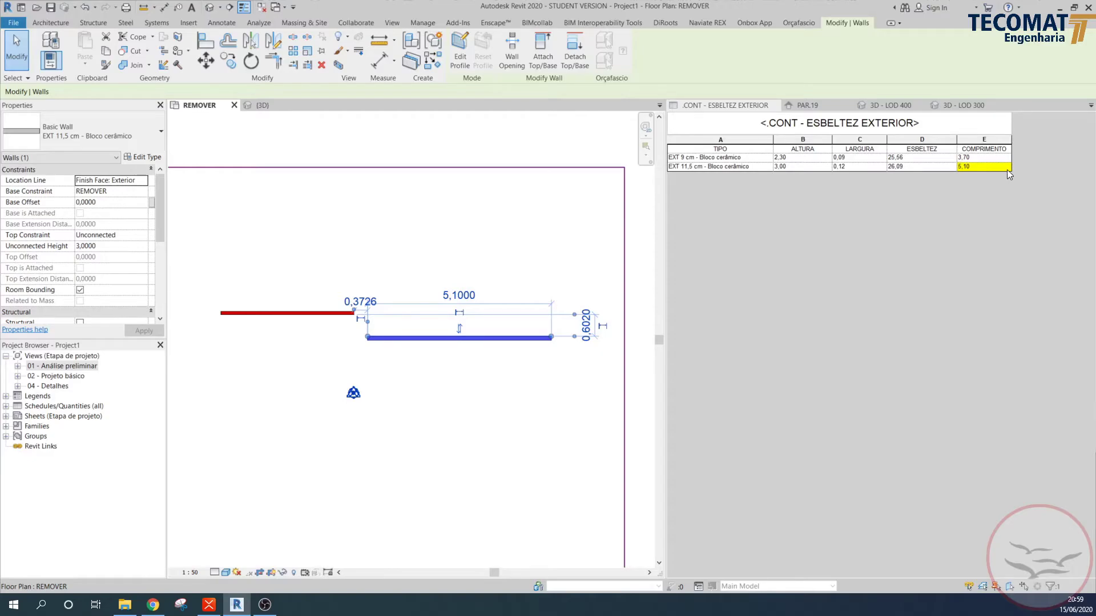
left_click(344, 252)
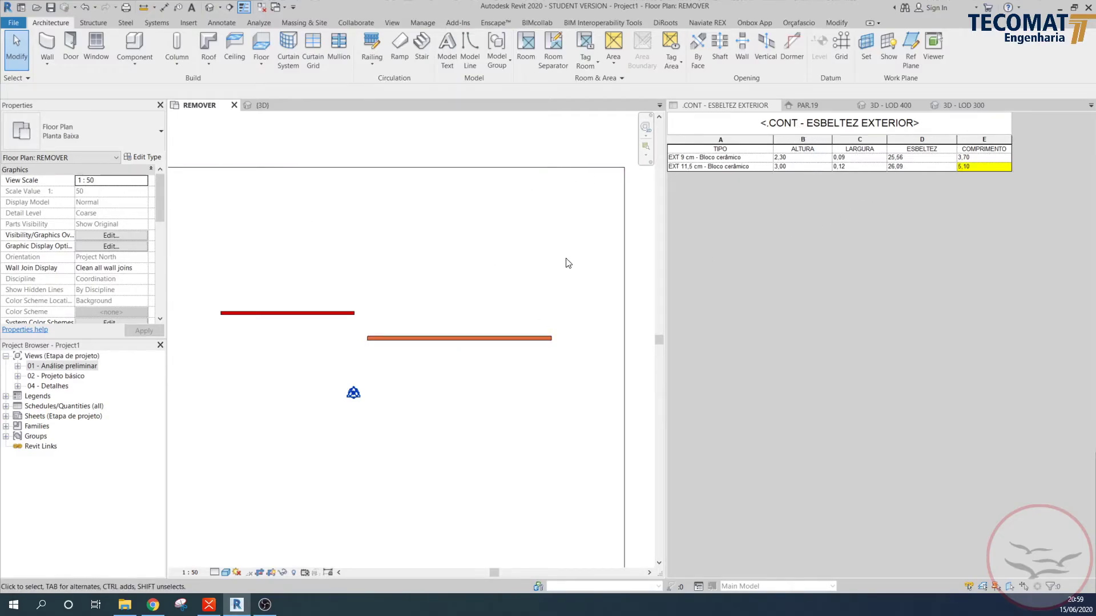
scroll(543, 254, "down", 2)
middle_click_drag(467, 268, 468, 266)
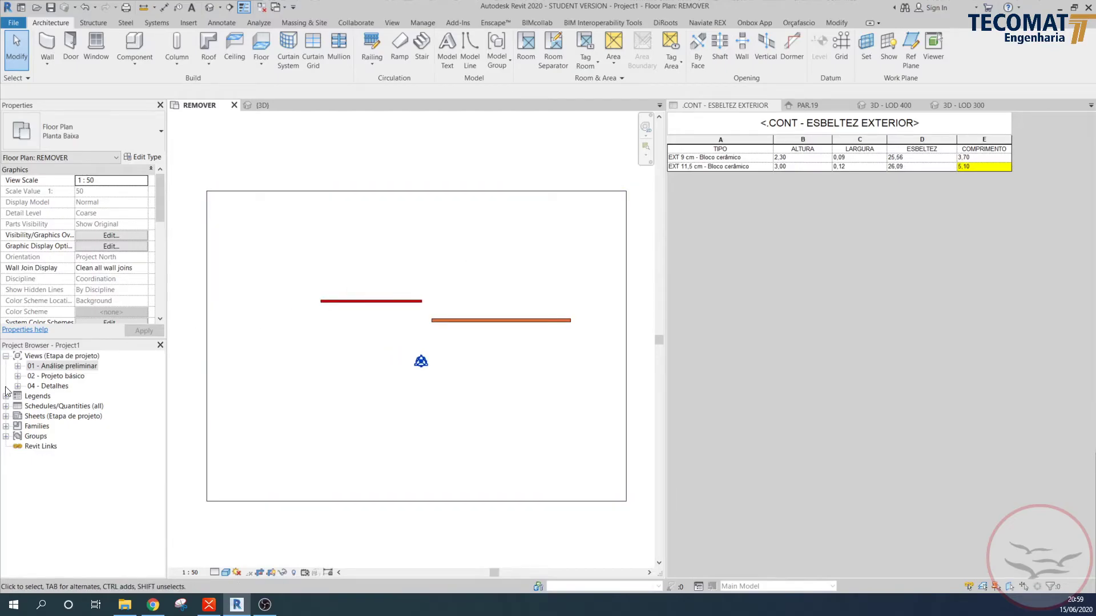
- Open the .CONT - CONTROLE DE NÍVEL schedule to view its ELEMENTO and NÍVEL columns, and return to the REMOVER plan
left_click(6, 406)
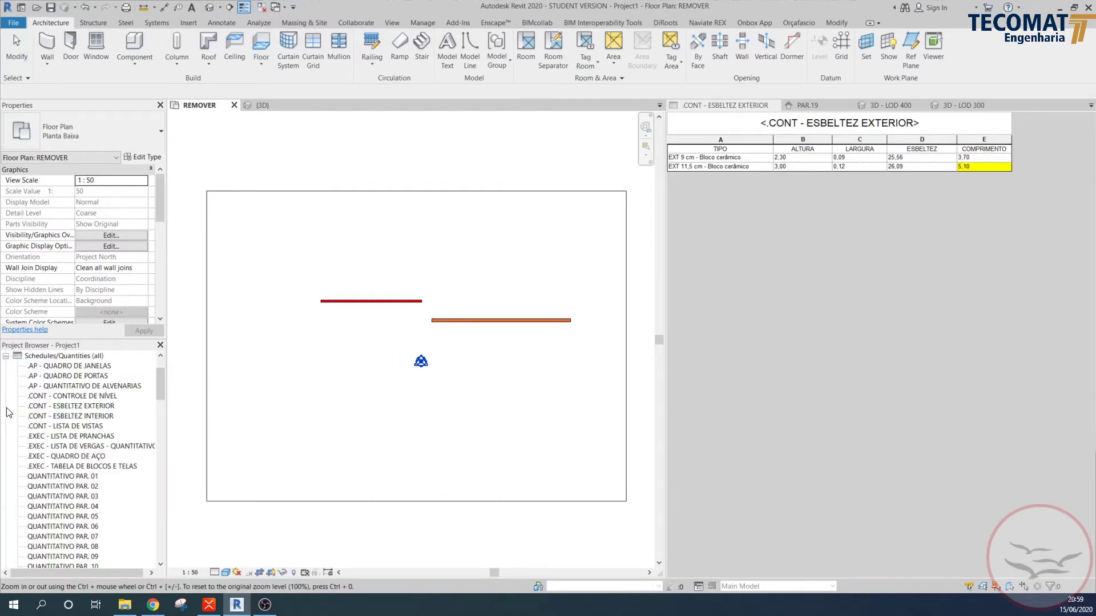
double_click(69, 396)
left_click(7, 357)
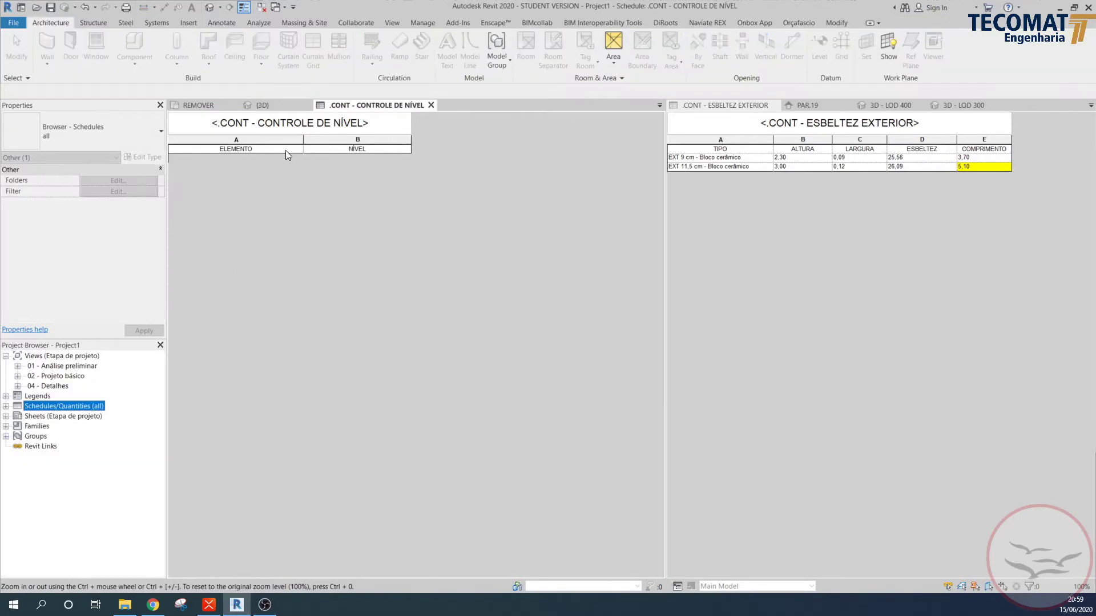
left_click(287, 149)
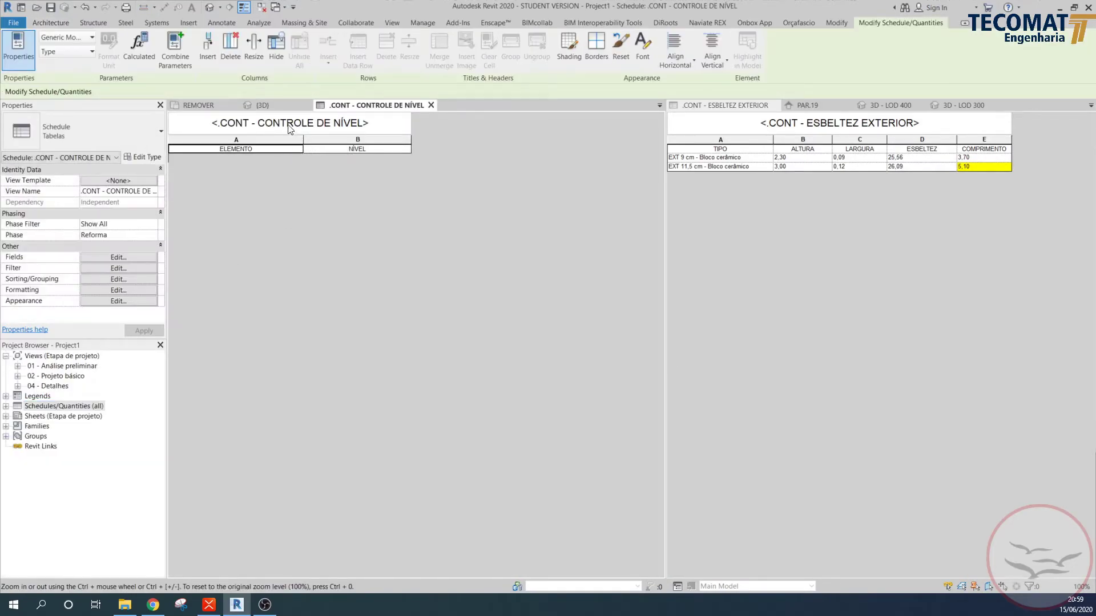
left_click(213, 105)
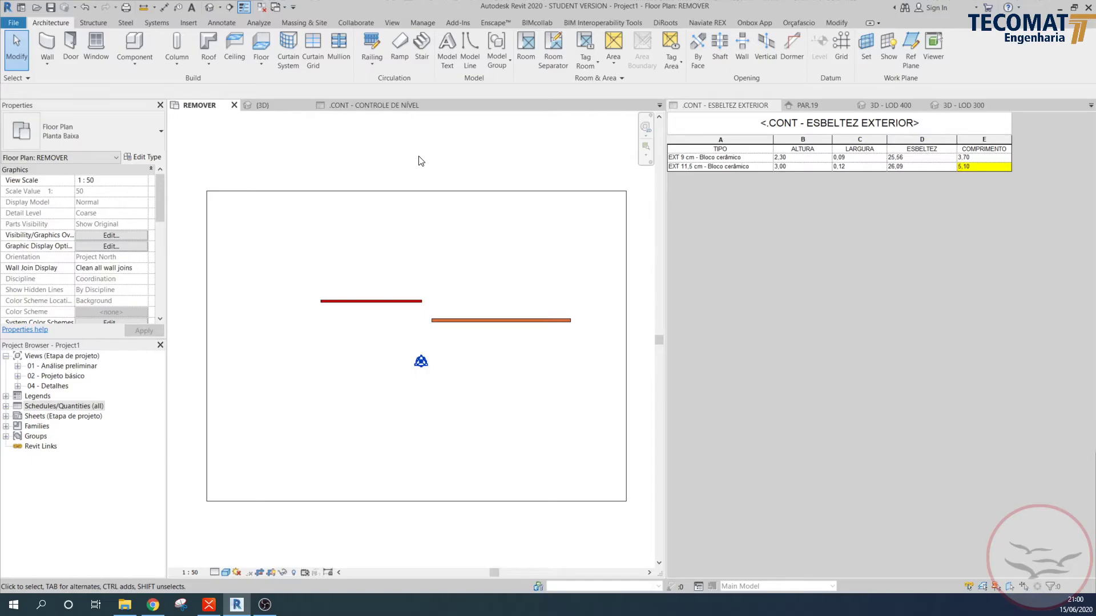
- Examine the project-stage view groups and the REMOVER plan's view properties, including the Etapa do projeto parameter
scroll(440, 306, "up", 2)
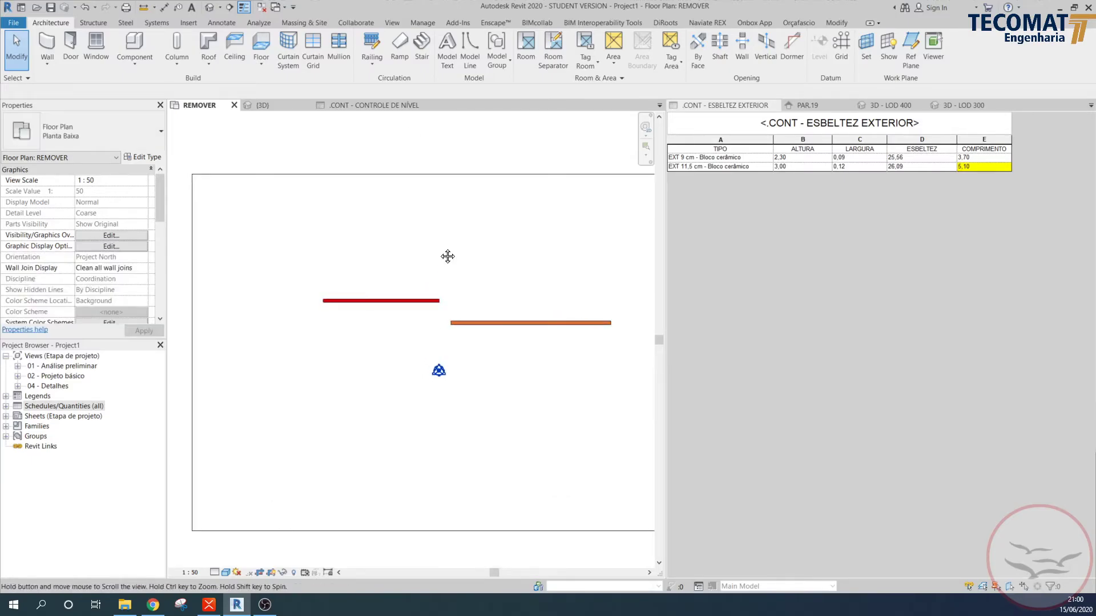
middle_click_drag(447, 256, 432, 252)
left_click(57, 356)
left_click(55, 367)
left_click(56, 386)
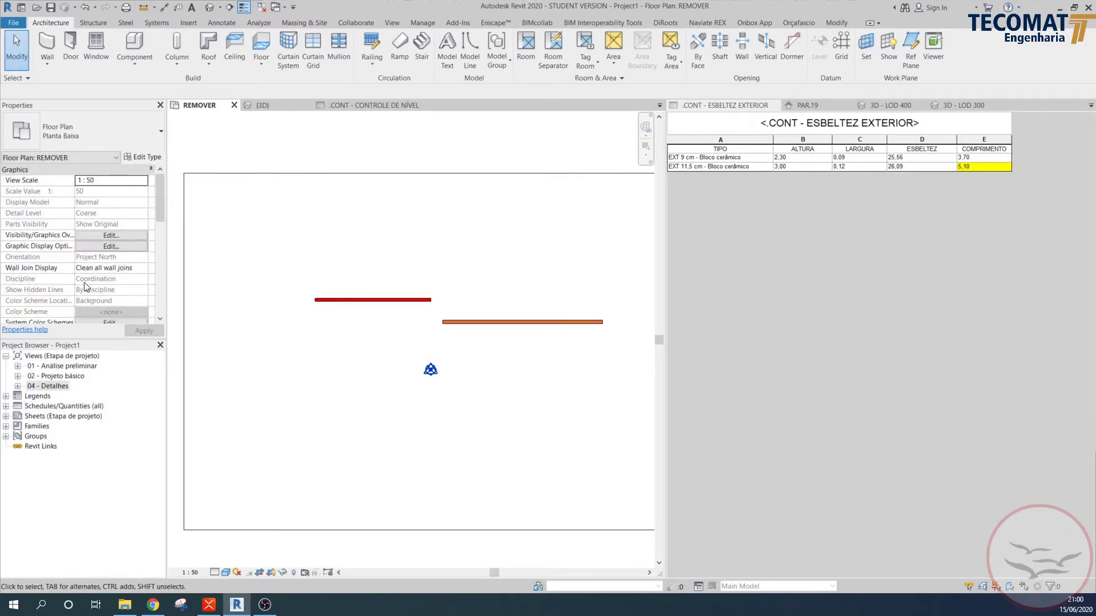
scroll(85, 288, "down", 5)
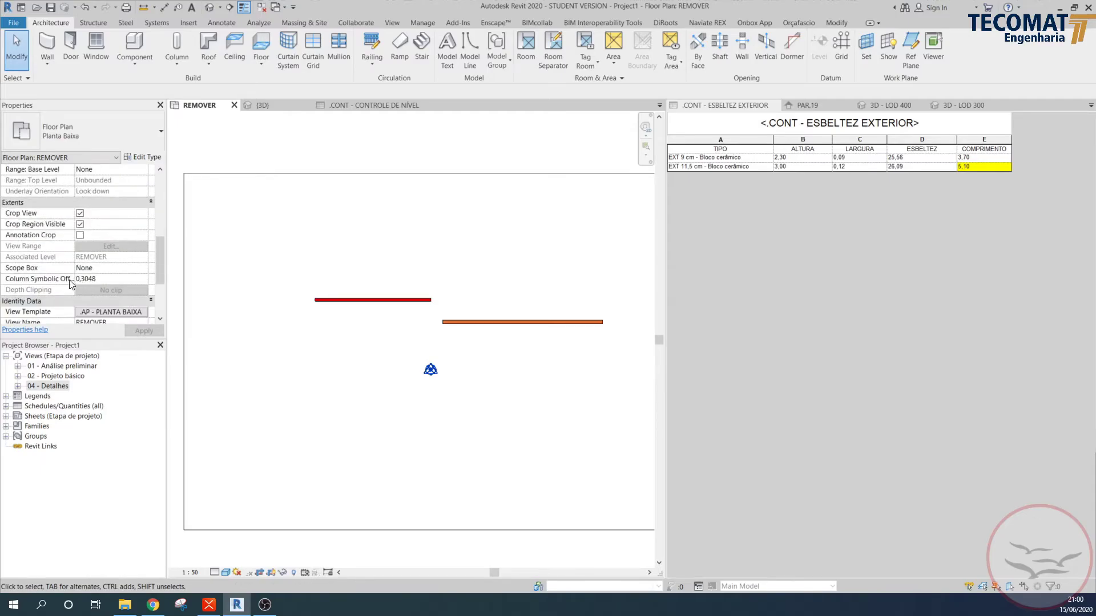
scroll(73, 285, "down", 5)
scroll(101, 302, "up", 4)
scroll(102, 288, "up", 2)
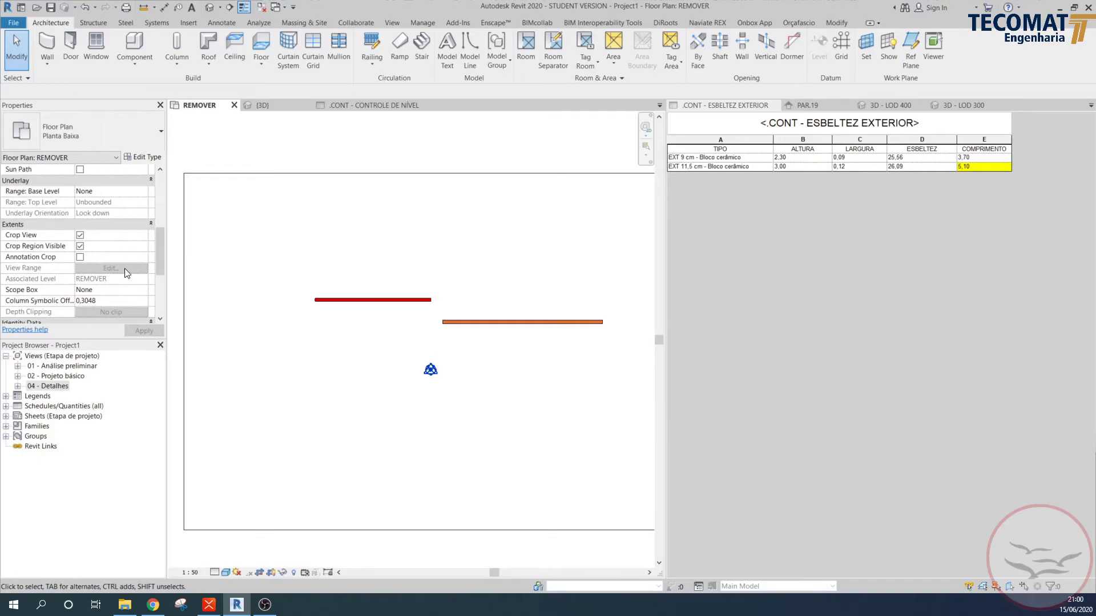
scroll(124, 273, "up", 5)
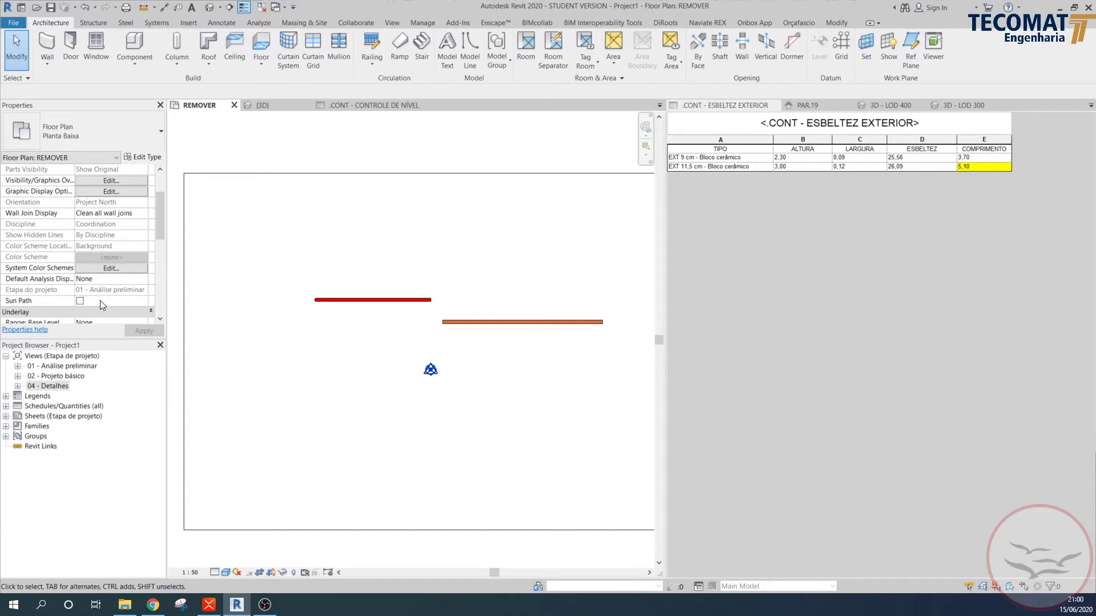
- Check the Etapa do projeto value in the .AP - PLANTA BAIXA view template and leave the template without changes
scroll(129, 294, "down", 3)
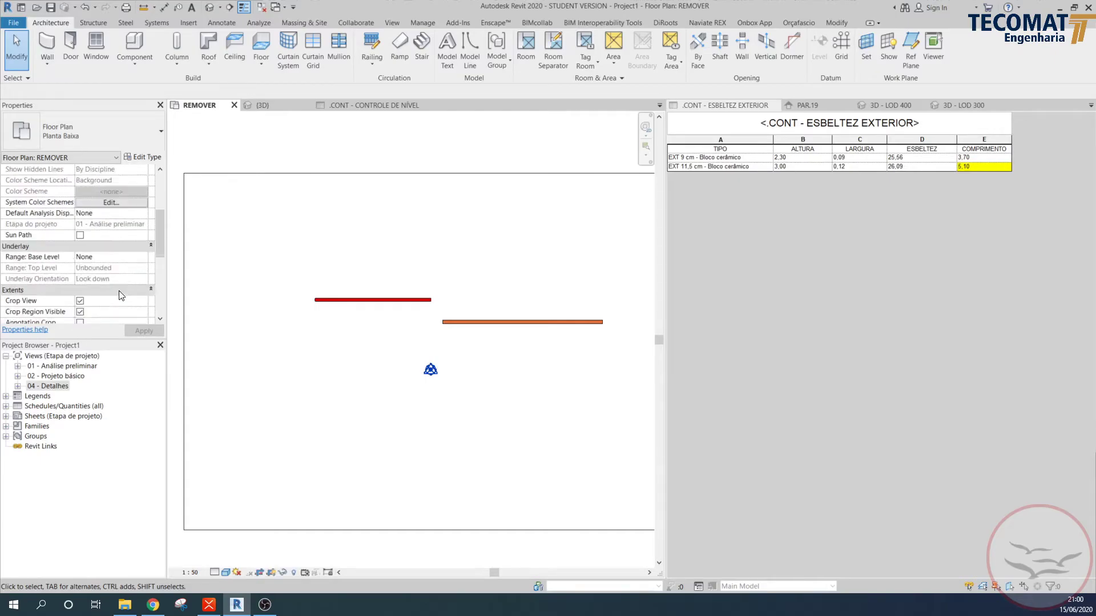
left_click(121, 280)
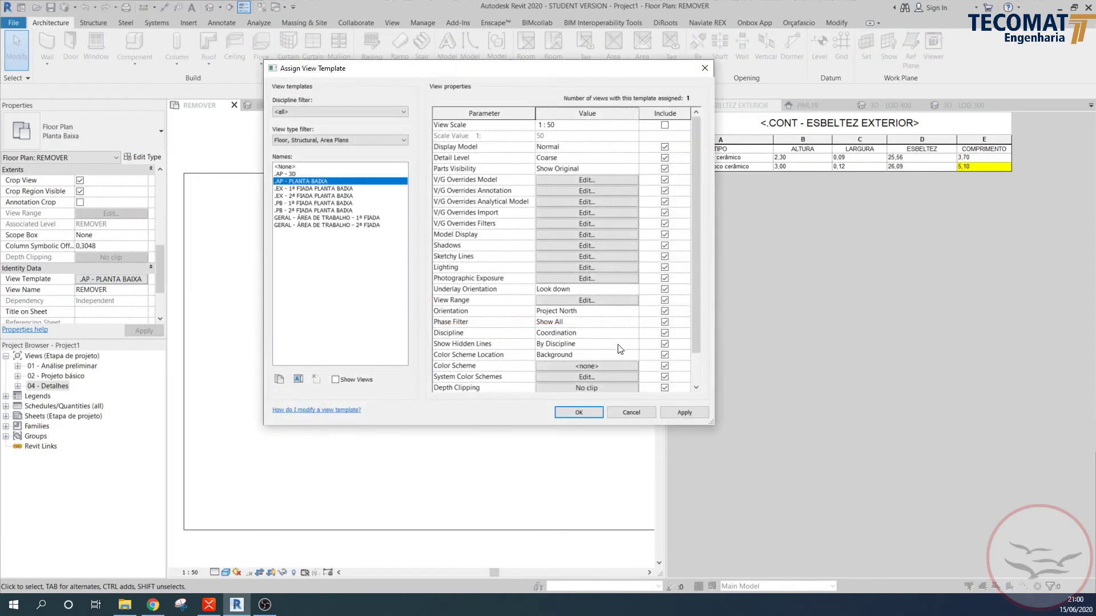
scroll(613, 351, "down", 1)
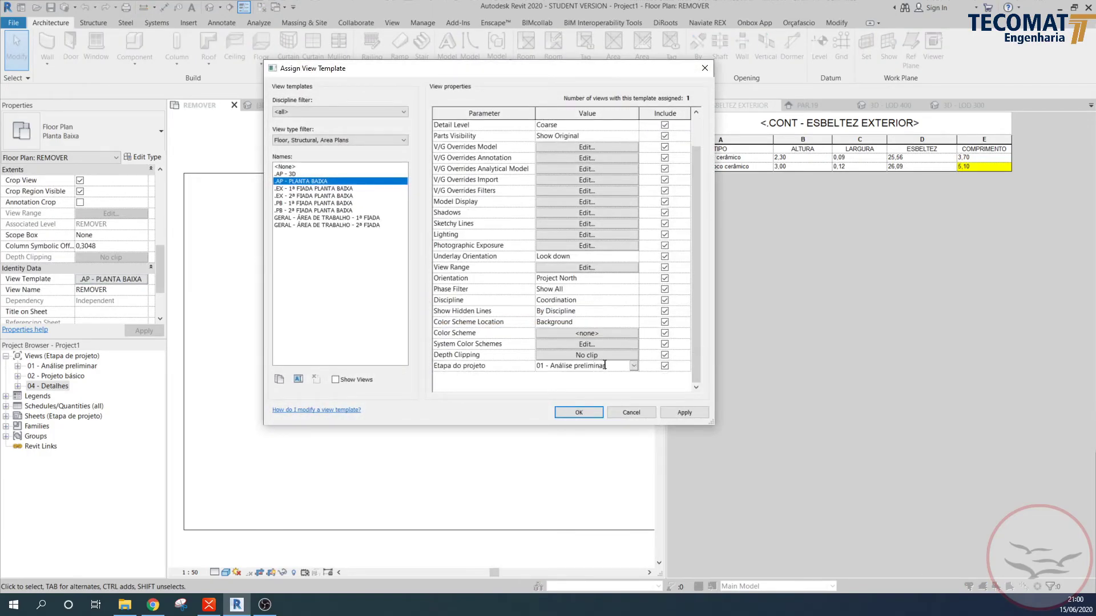
left_click(605, 365)
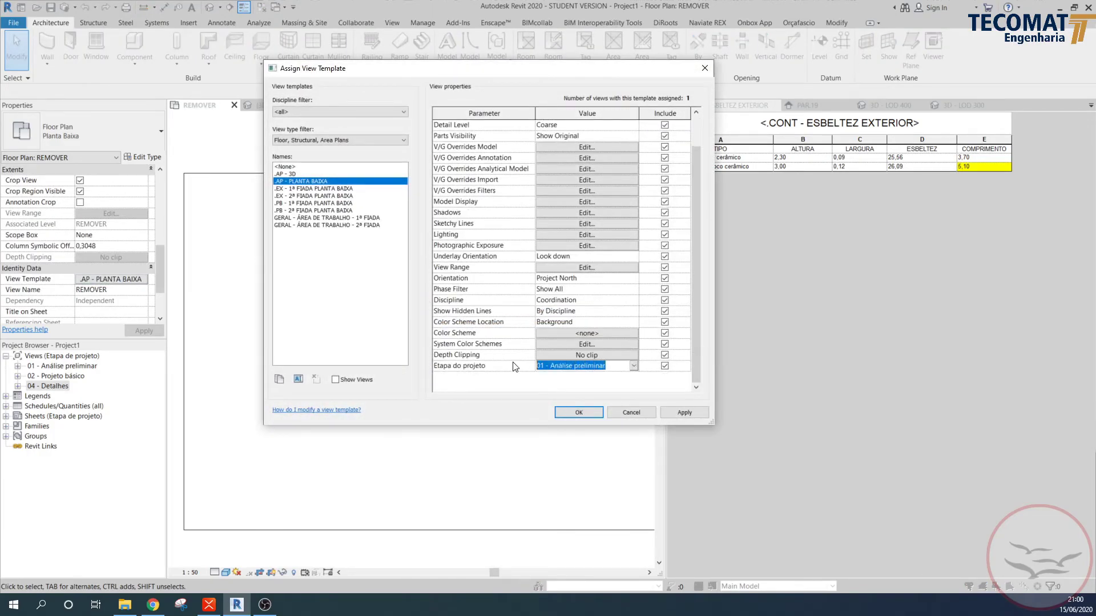
left_click(632, 414)
- Move the orange EXT 11,5 cm wall directly below the red wall with their left ends aligned, and deselect it
middle_click_drag(451, 259, 451, 277)
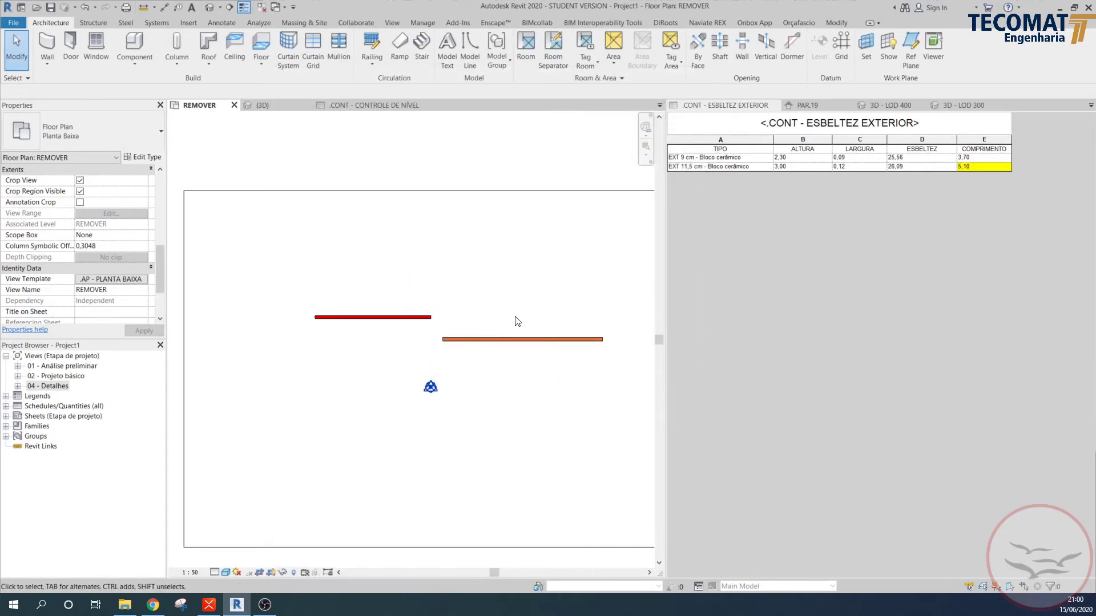
left_click(502, 339)
left_click_drag(371, 352, 371, 353)
key("Escape")
- Review the list of project parameters available in the template and close it
left_click(422, 22)
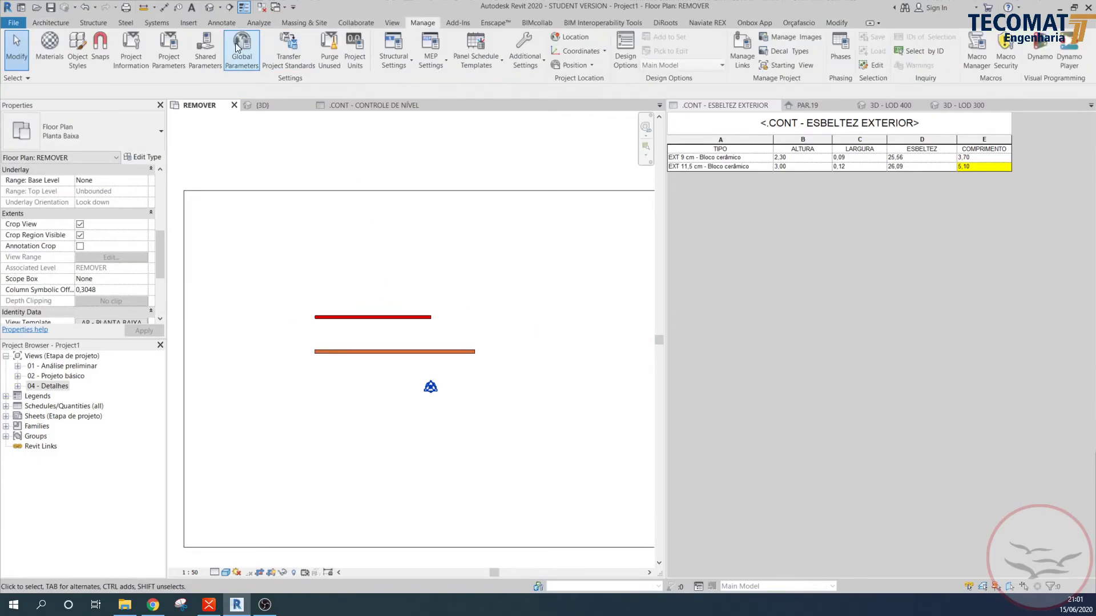
left_click(163, 63)
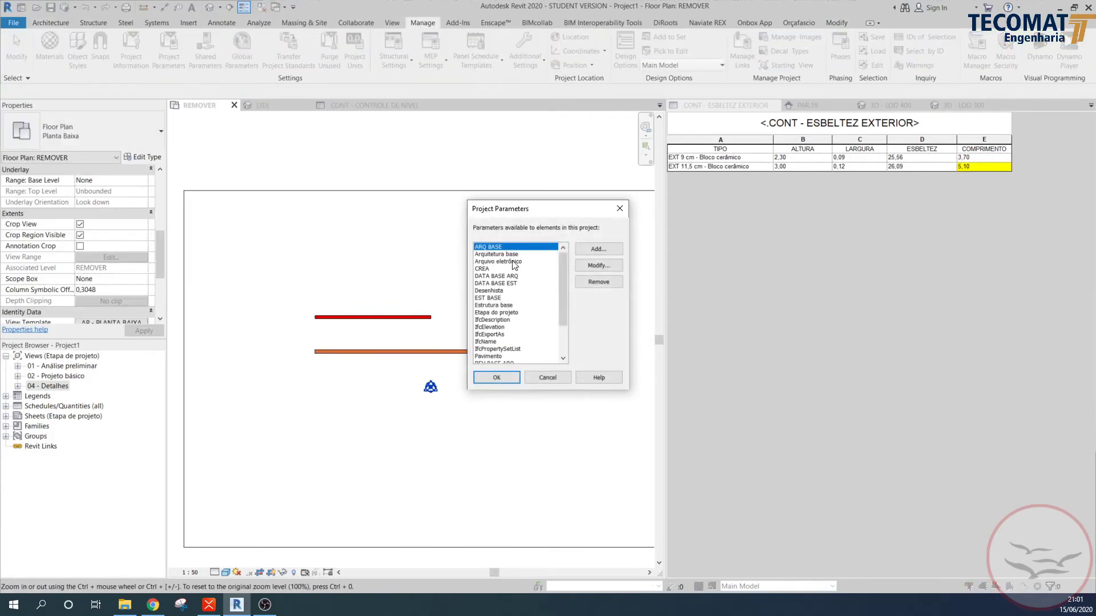
left_click(617, 207)
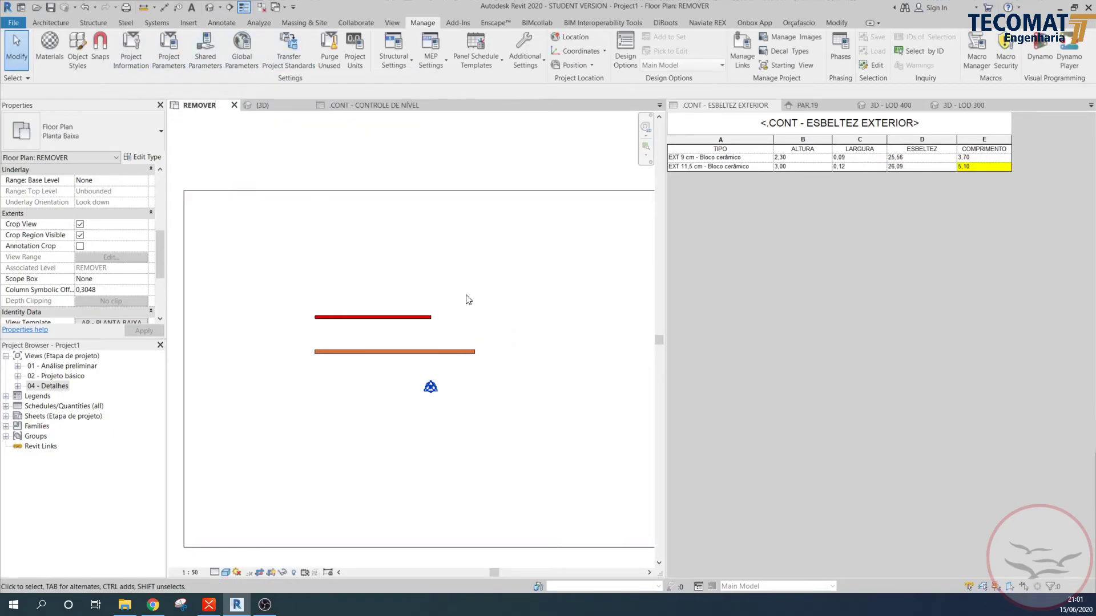
middle_click_drag(425, 274, 427, 285)
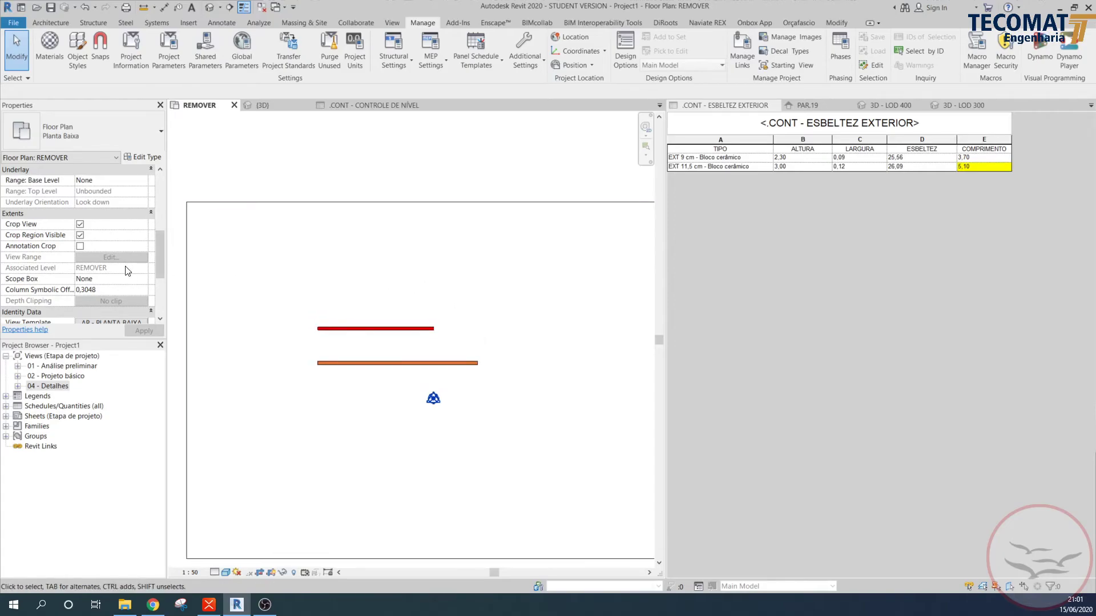
- Open the project's line styles and review the full list of line subcategories
middle_click_drag(523, 170, 521, 195)
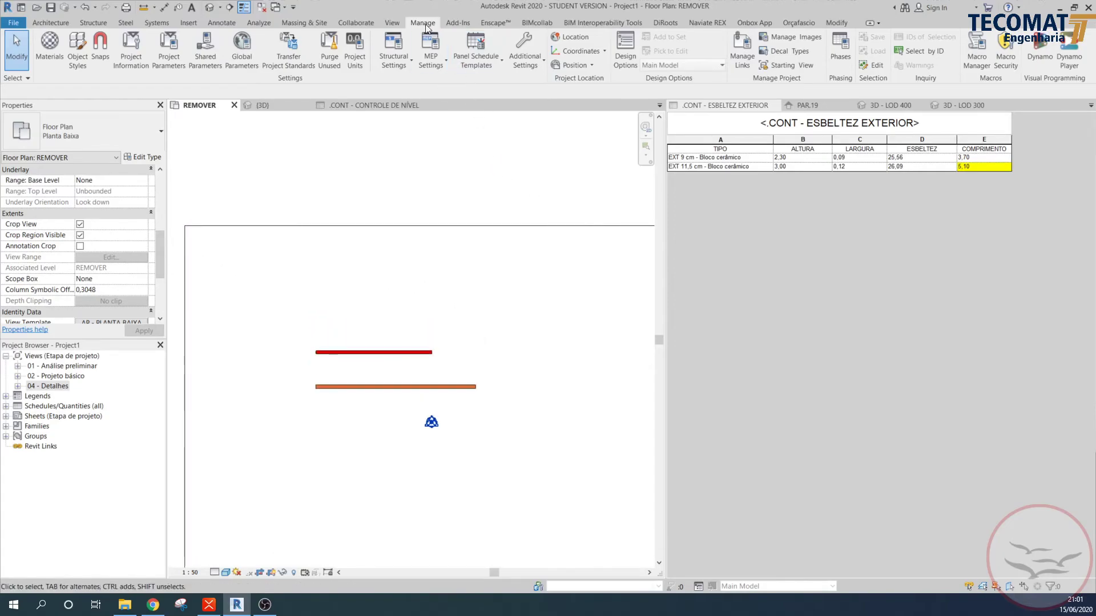
left_click(391, 24)
left_click(415, 23)
left_click(525, 57)
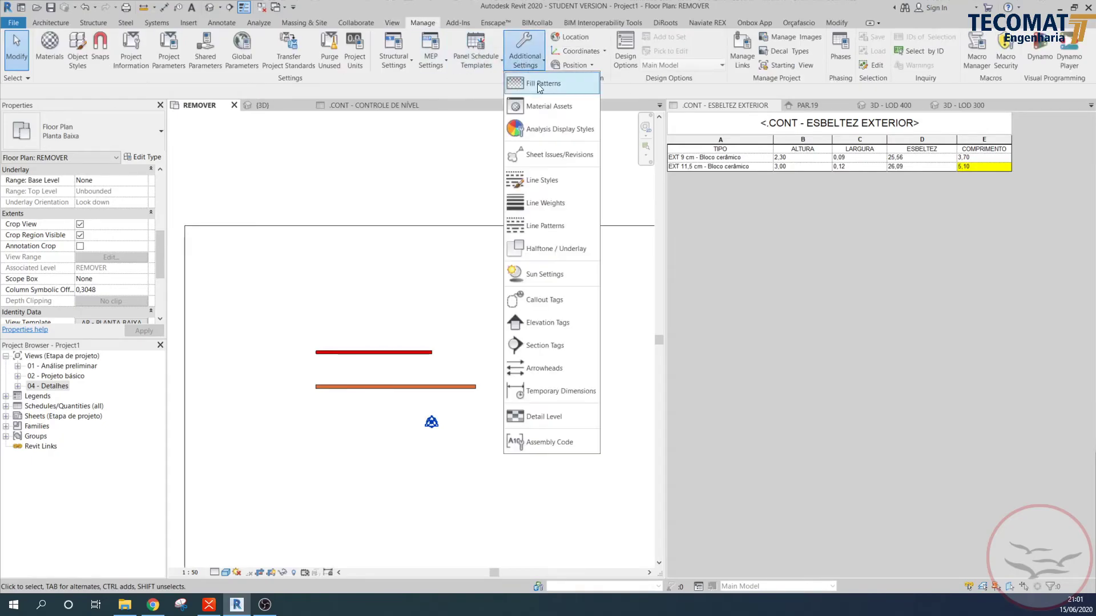
left_click(574, 180)
left_click_drag(551, 150, 418, 112)
left_click(238, 182)
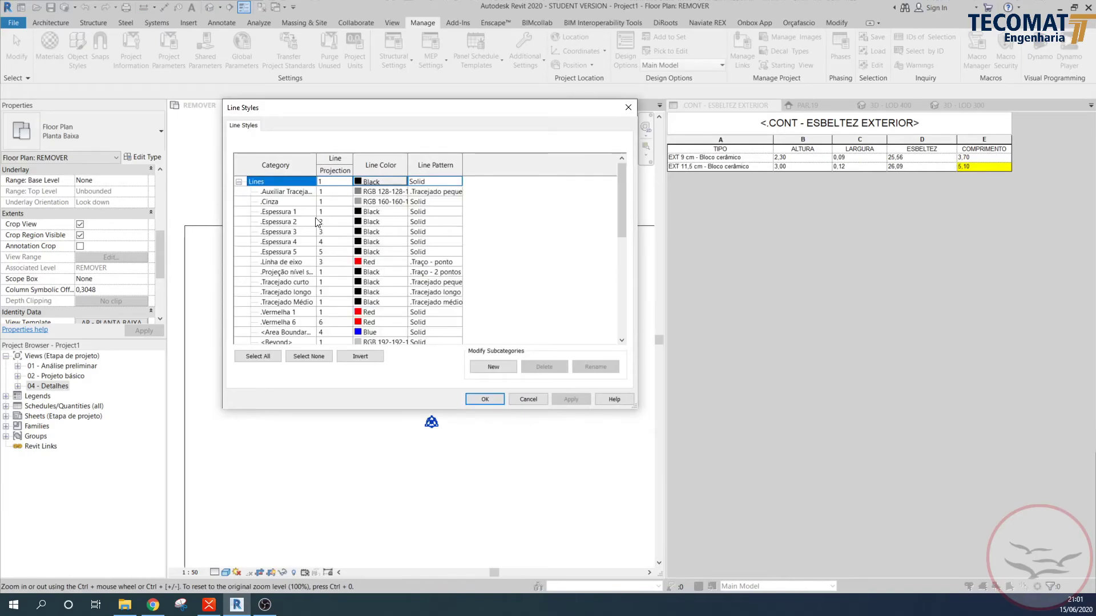
scroll(308, 234, "down", 5)
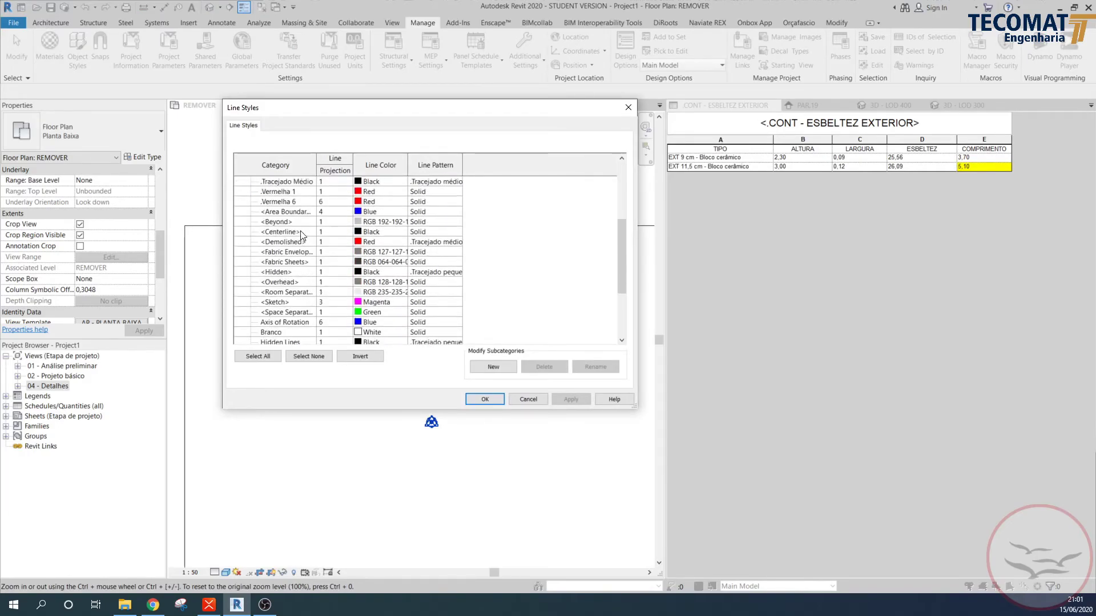
left_click_drag(622, 268, 621, 200)
- Check the line weight and the available line patterns of the .Espessura 1 line style, then leave the line styles unchanged
left_click(301, 216)
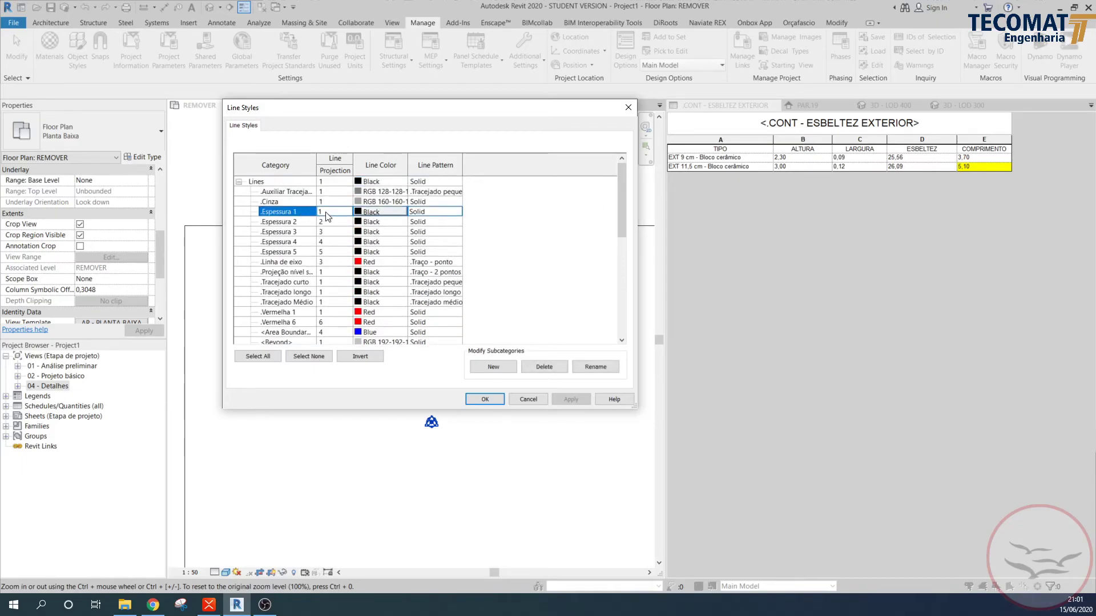
left_click(346, 215)
left_click(347, 214)
left_click(434, 211)
left_click(456, 210)
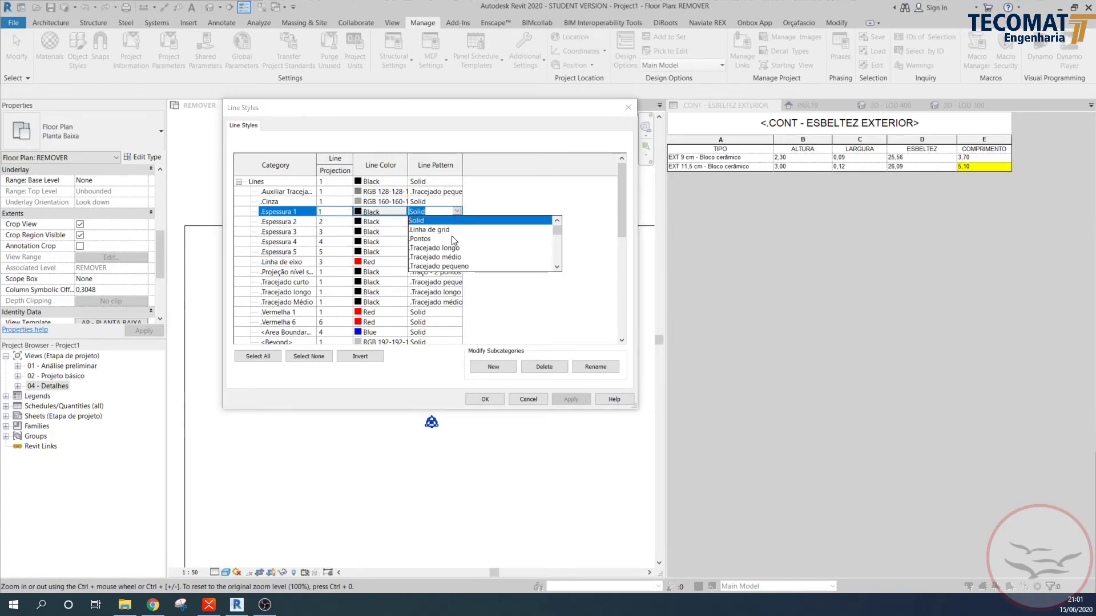
left_click(479, 213)
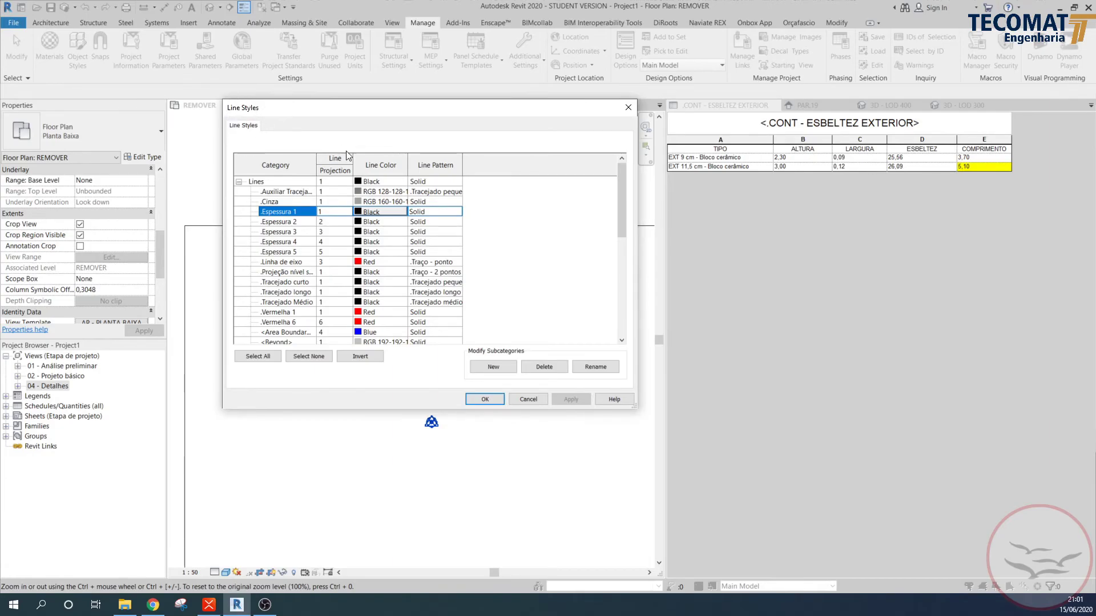
left_click(628, 107)
- Review the line weights, colours and materials of the model categories in Object Styles, including Columns and Curtain Wall Mullions
left_click(86, 62)
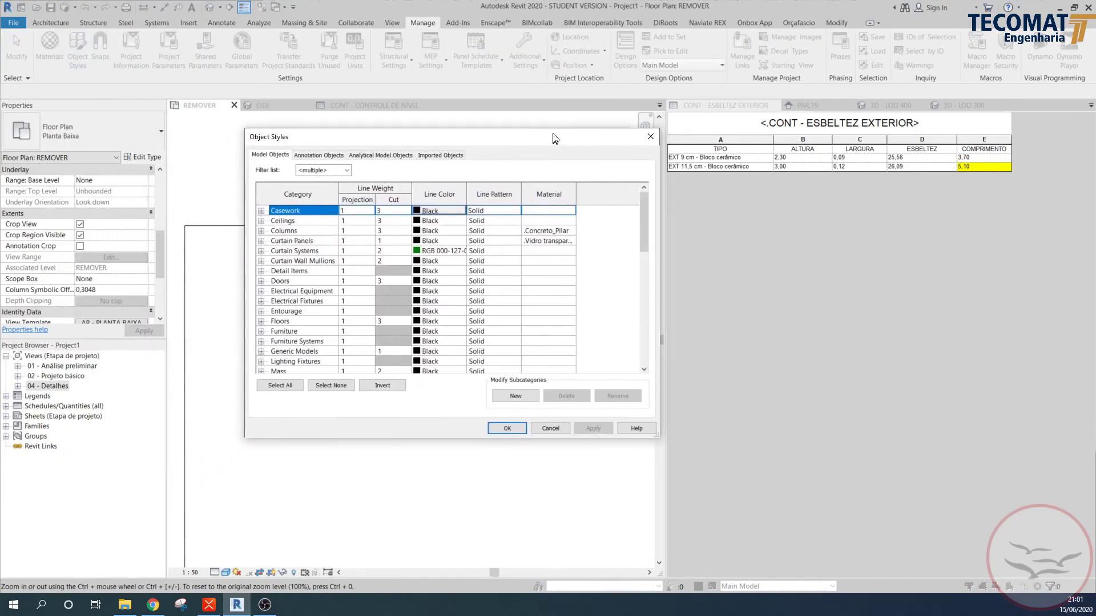
scroll(295, 276, "down", 10)
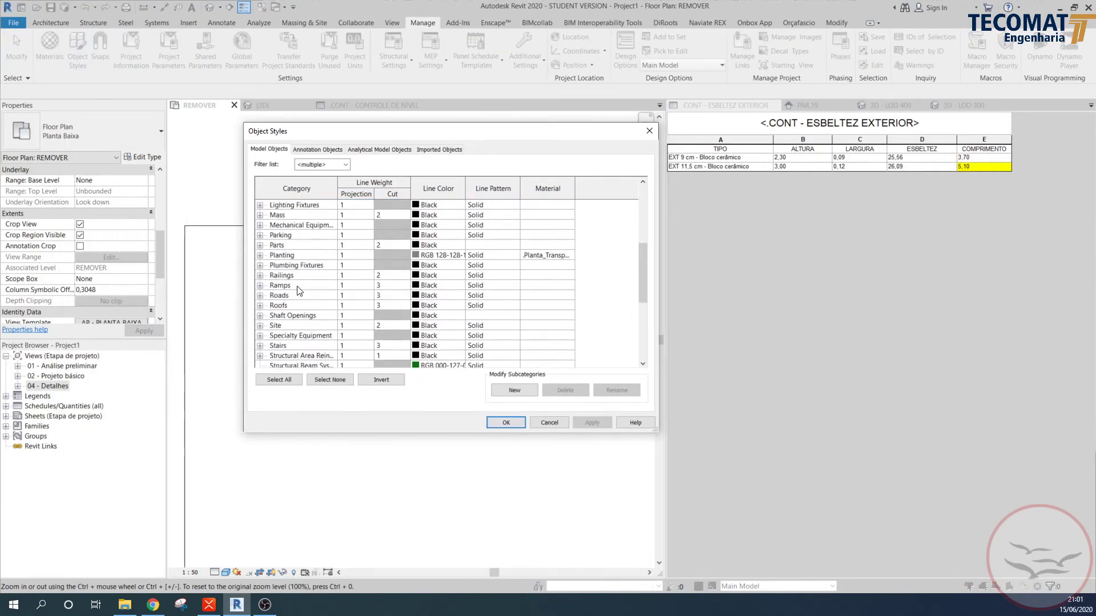
scroll(296, 293, "up", 10)
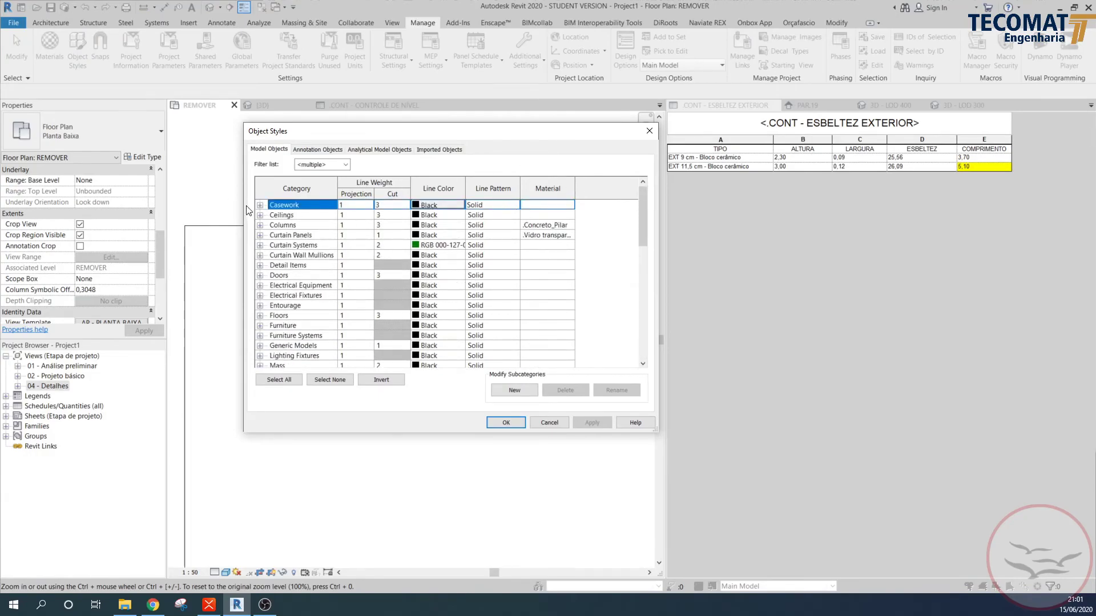
left_click(260, 205)
left_click(261, 205)
left_click(309, 225)
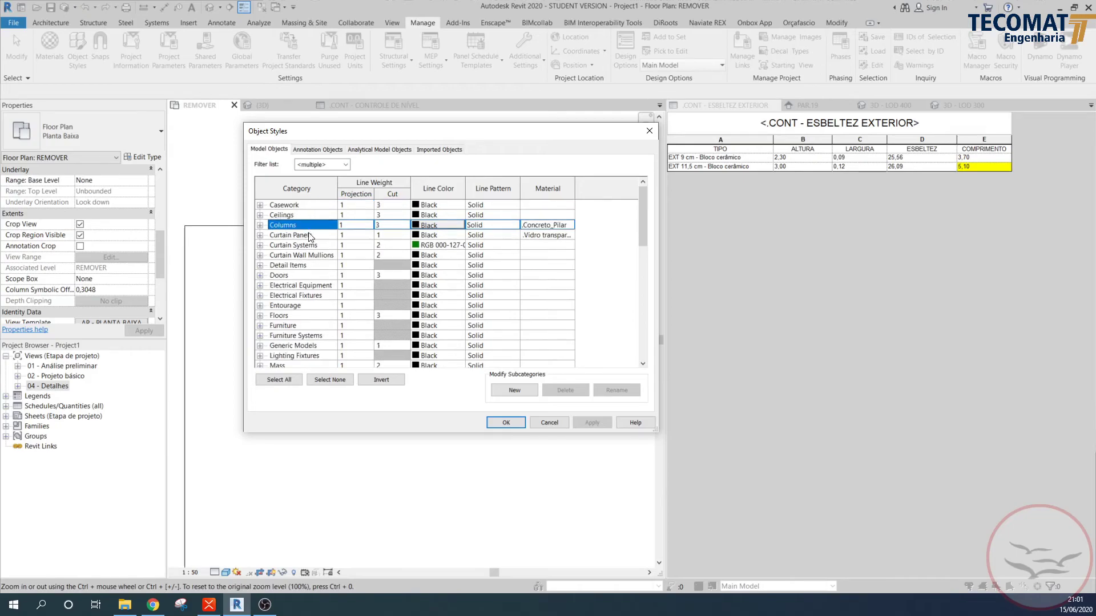
left_click(303, 255)
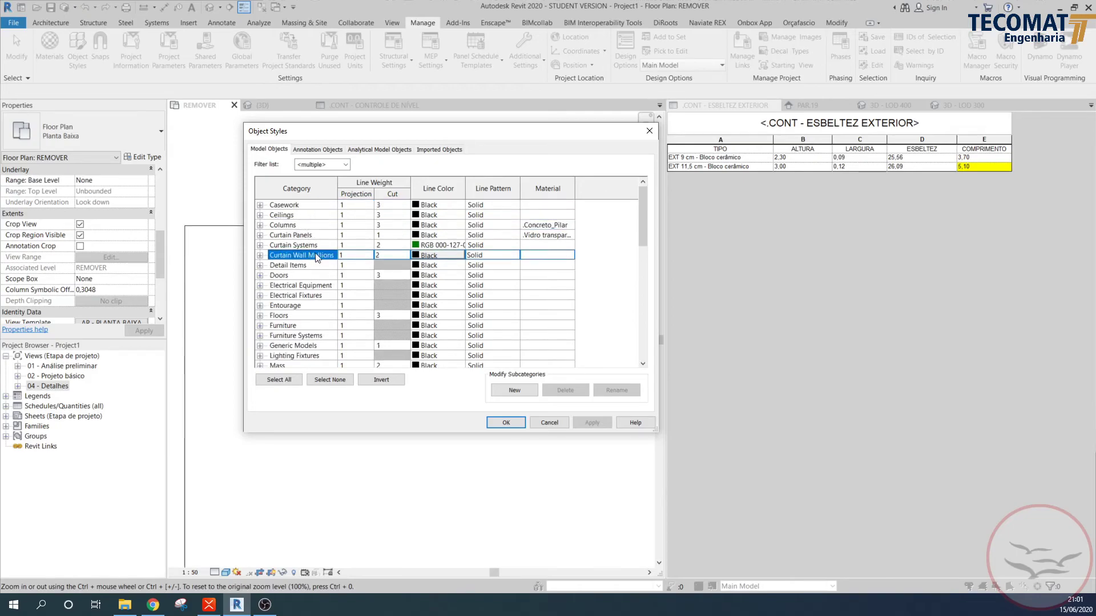
left_click(505, 423)
- Look over the available linear dimension styles for an aligned dimension and leave the command
left_click(222, 23)
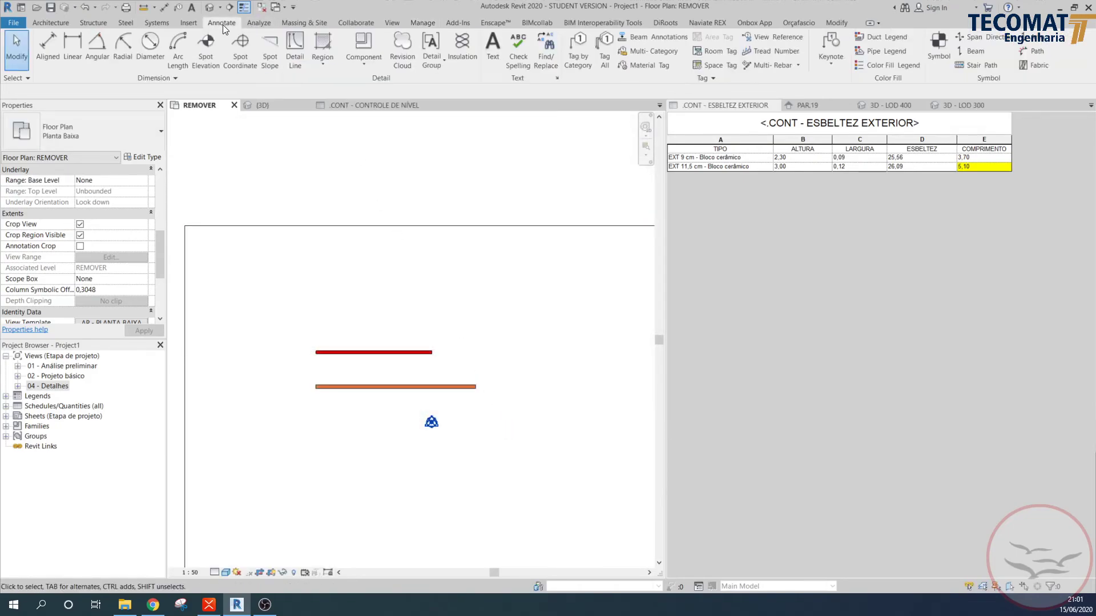
left_click(49, 48)
left_click(106, 134)
left_click(109, 136)
key("Escape")
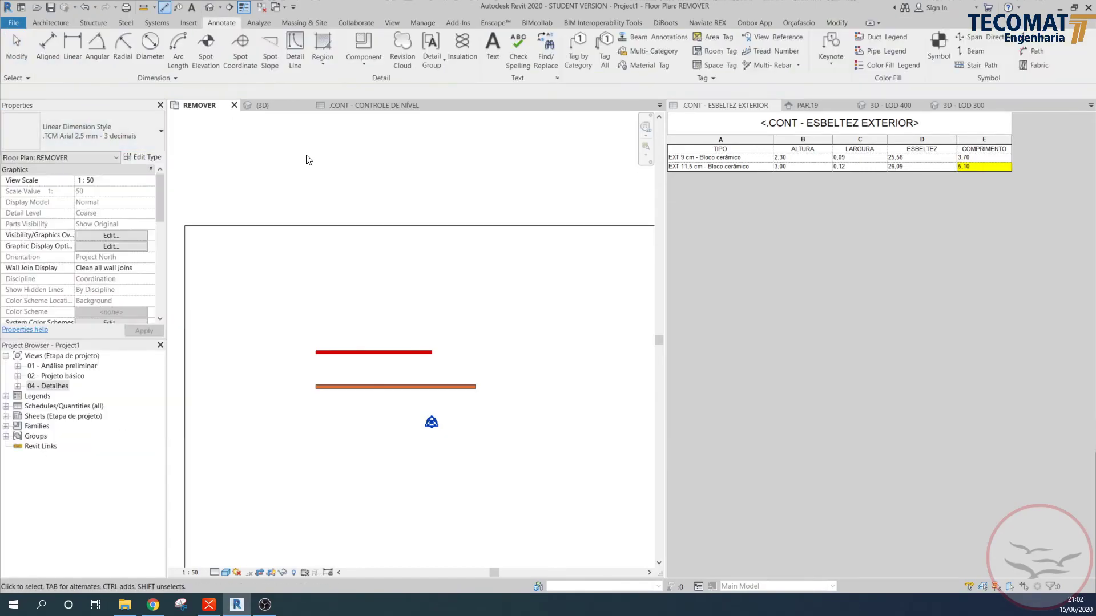
- Start a text note, review the available text types and choose .TCM - 2,5 mm Arial
left_click(494, 51)
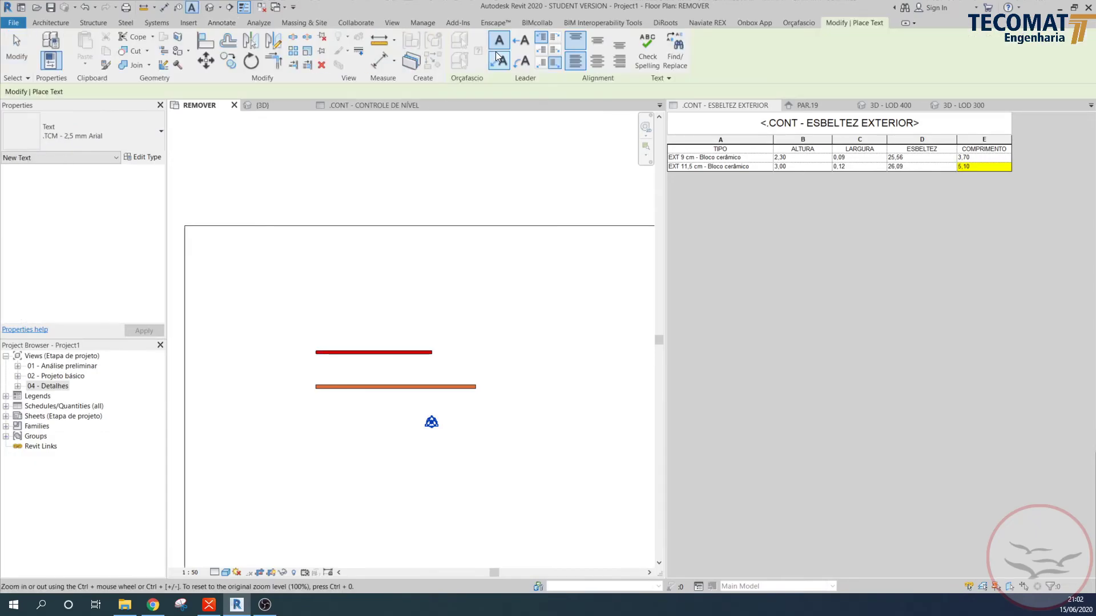
left_click(134, 140)
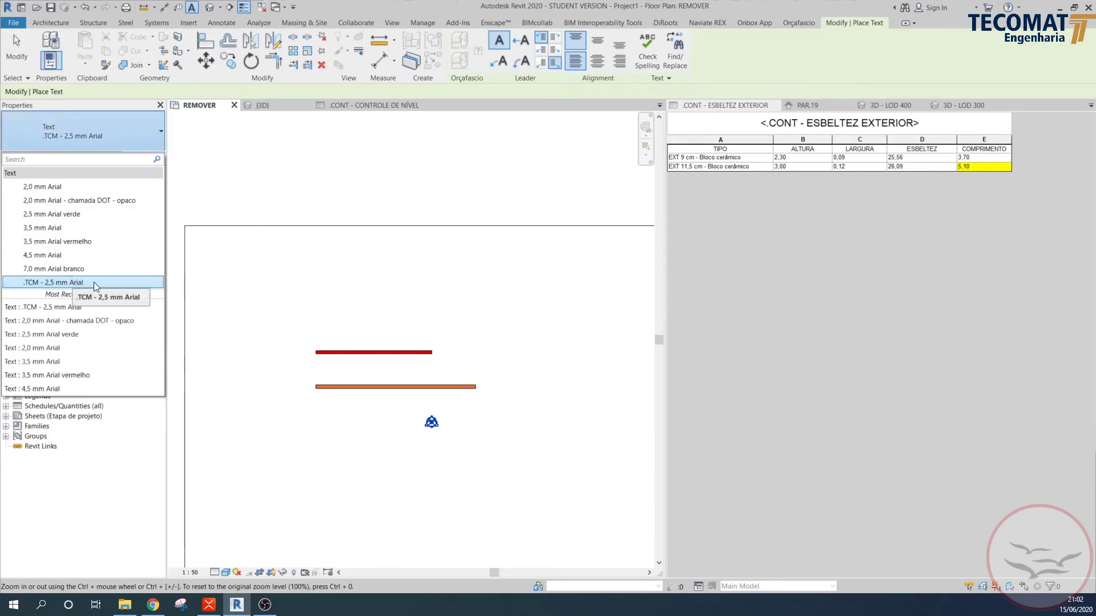
left_click(94, 283)
- Try to make the 2,5 mm text type italic and rename it .TCM - 2,5 mm Arial Itálico
left_click(143, 157)
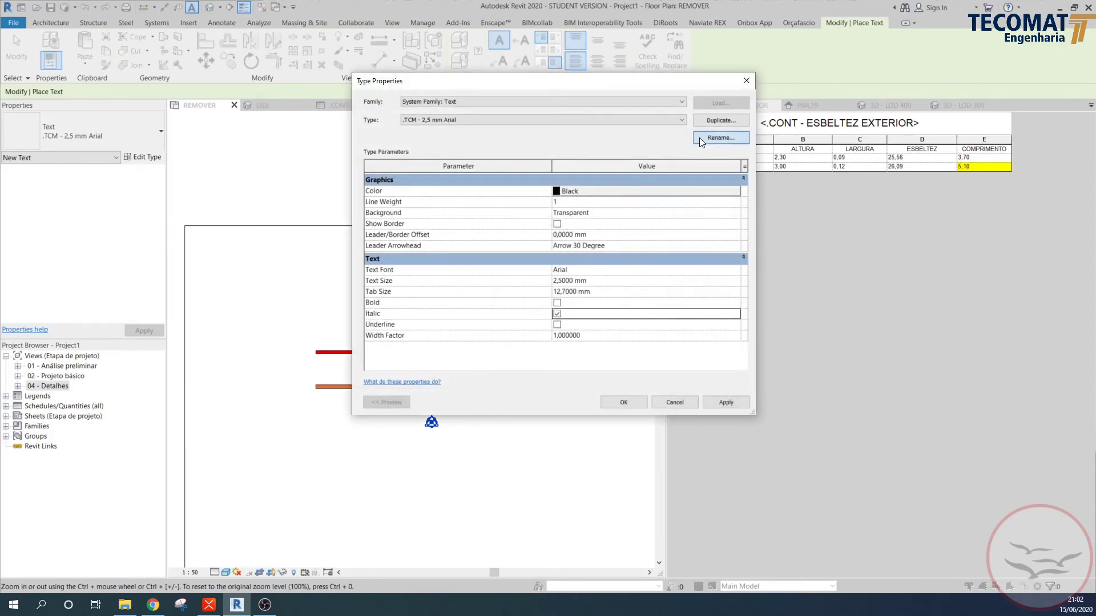
left_click(721, 137)
left_click(599, 256)
type("Itálico")
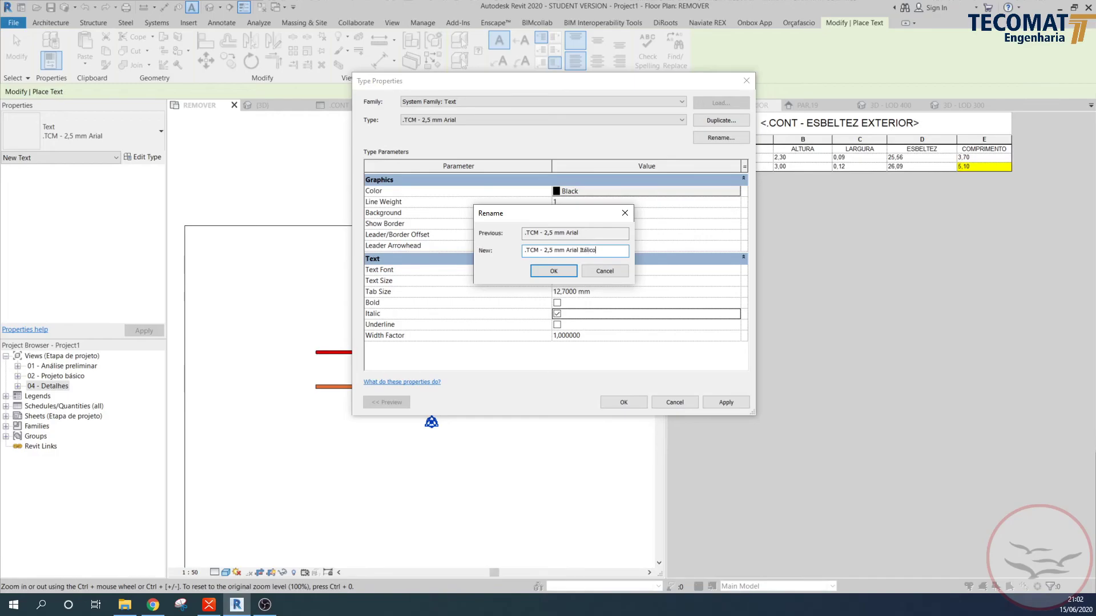
key("Escape")
left_click(746, 81)
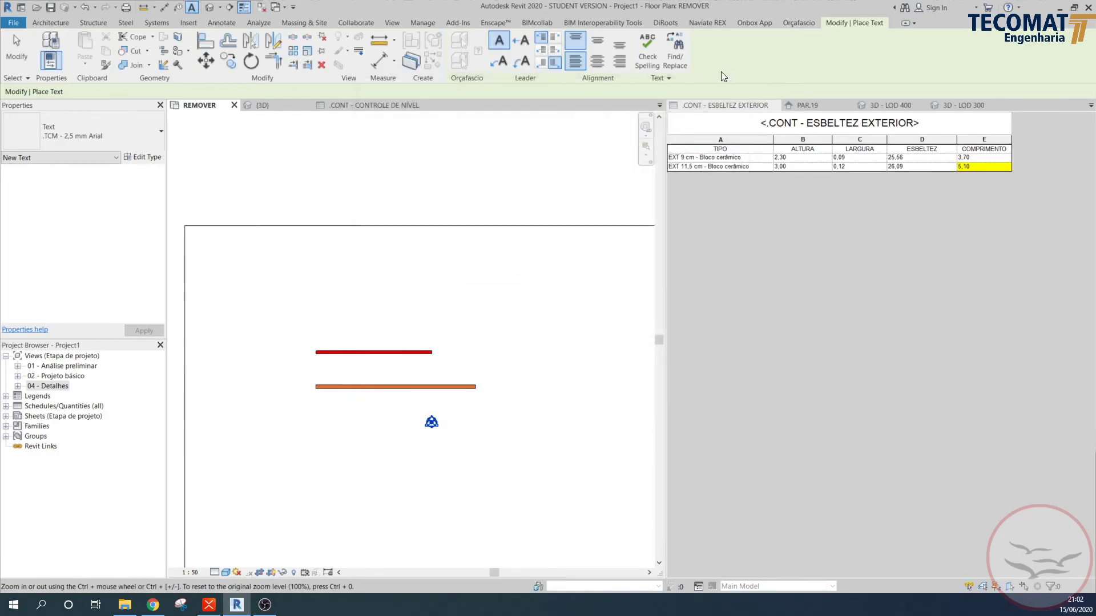
key("Escape")
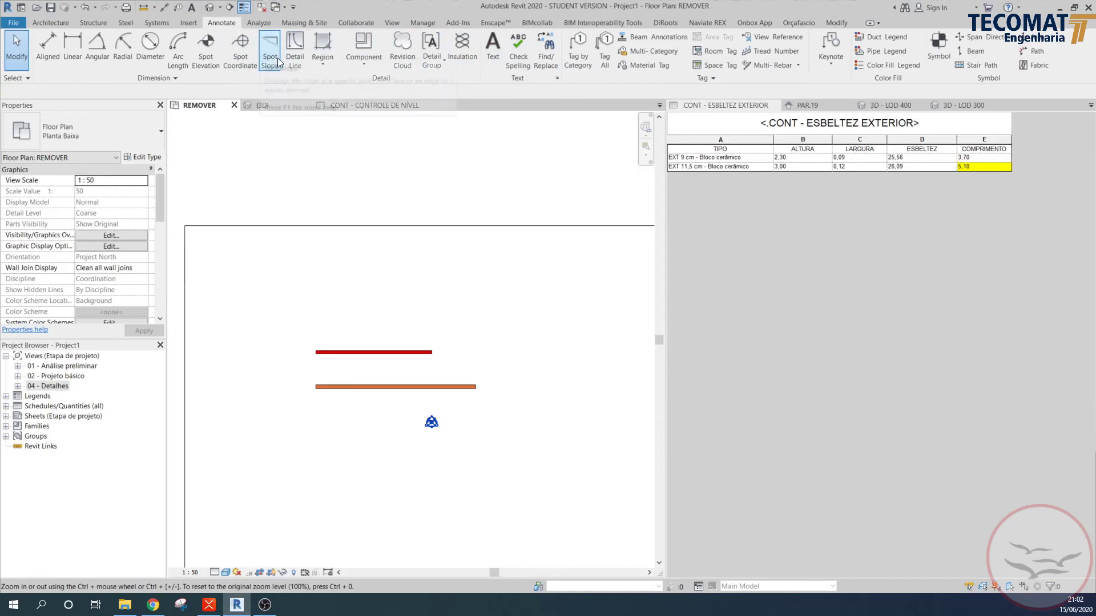
- Review the line styles offered for detail lines and leave the command without drawing
left_click(298, 64)
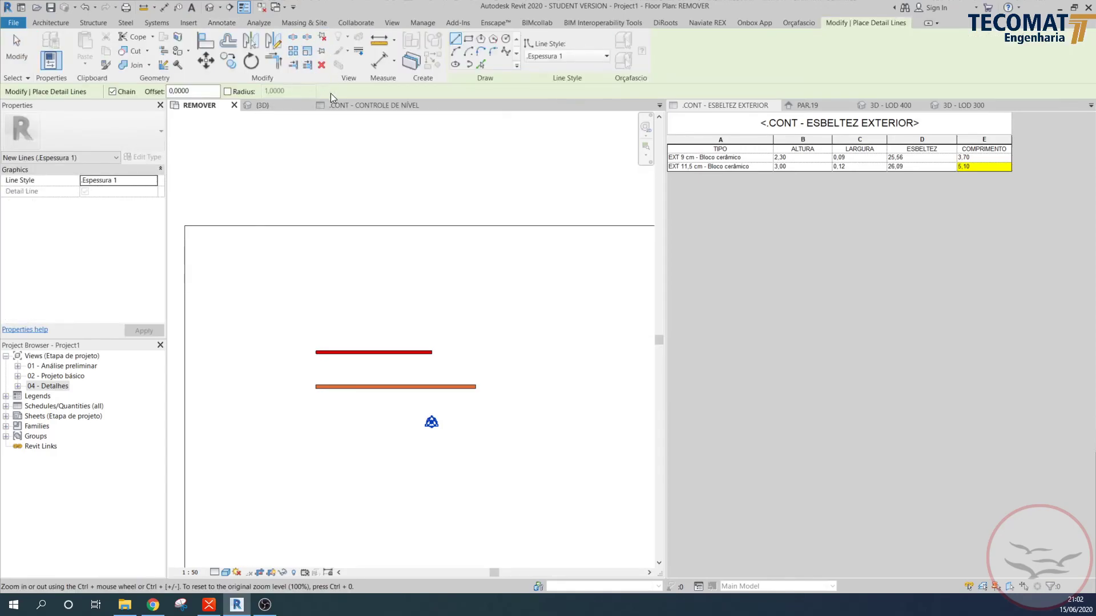
left_click(597, 57)
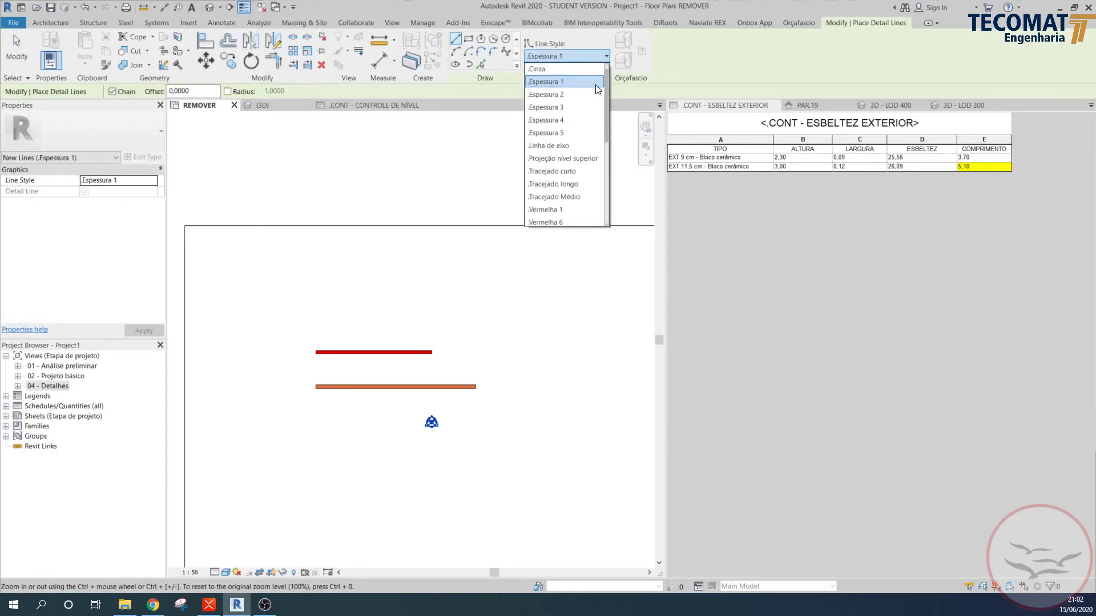
scroll(583, 135, "down", 3)
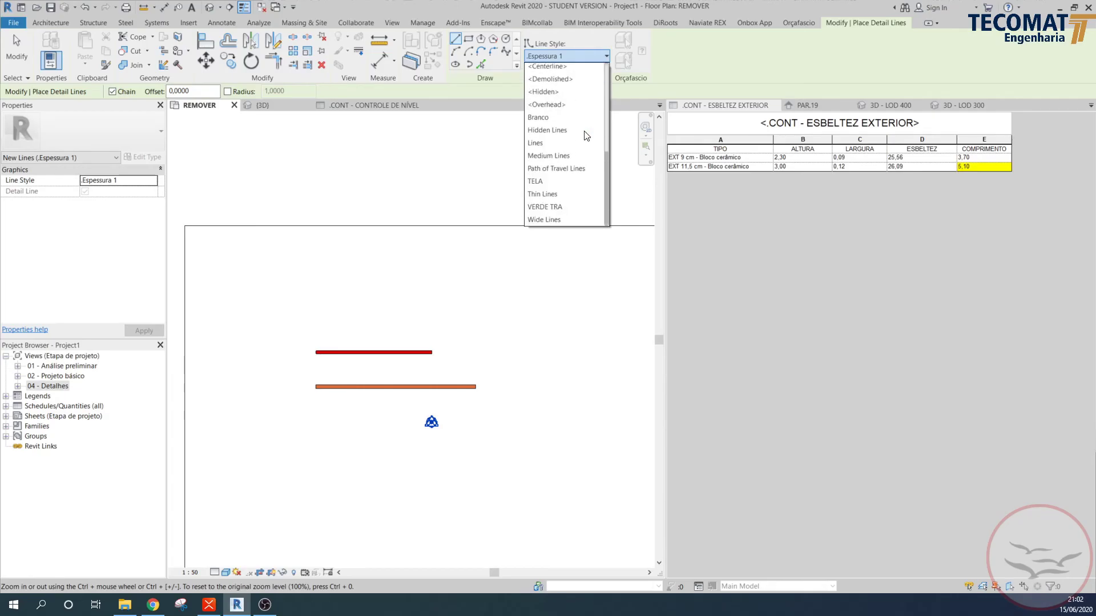
scroll(586, 136, "up", 5)
key("Escape")
key("Escape")
key("Escape")
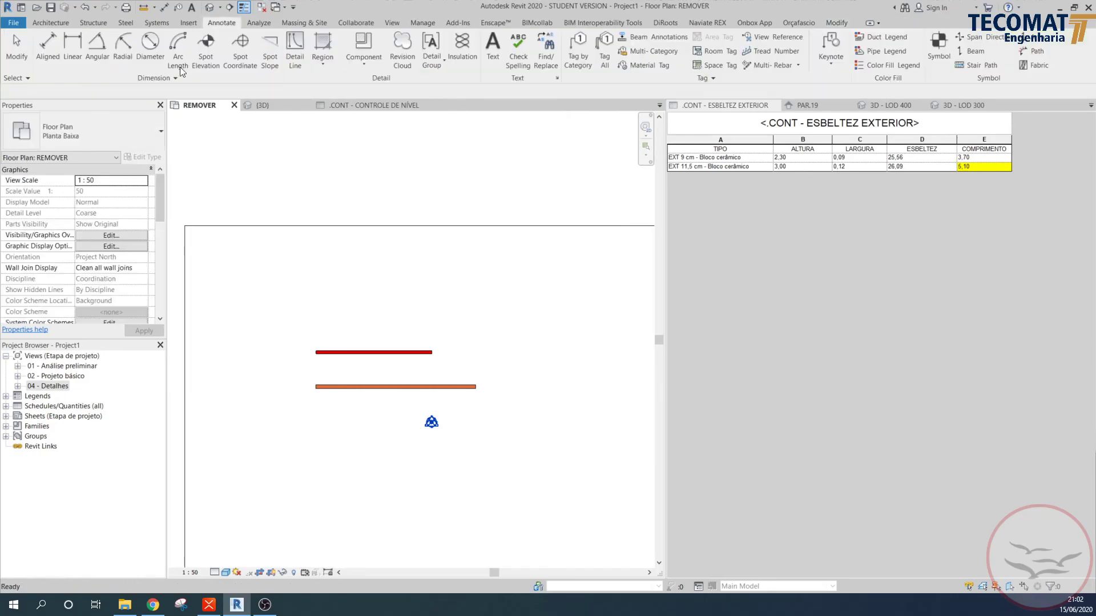
- Examine the type properties of the .TCM Arial 2,5 mm - 3 decimais linear dimension style and leave without changes
left_click(56, 55)
left_click(104, 126)
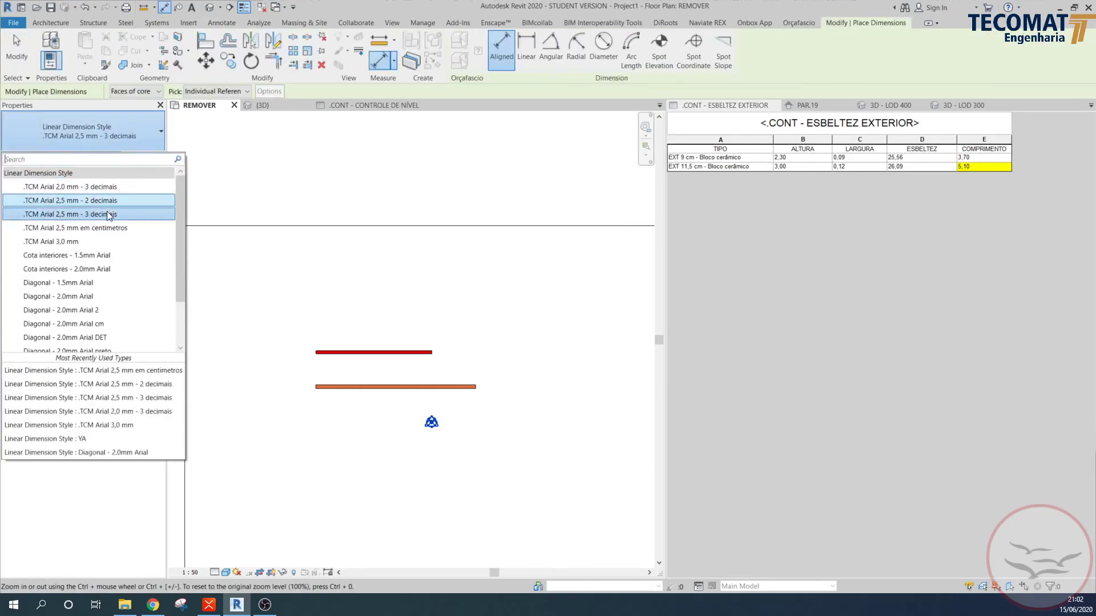
left_click(102, 214)
left_click(143, 157)
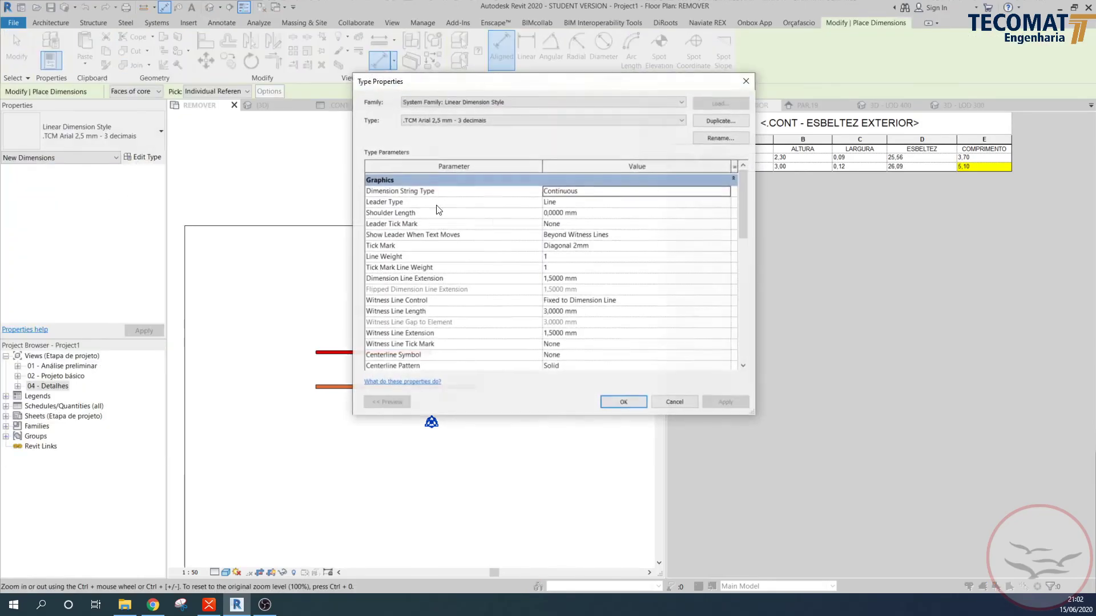
scroll(622, 308, "down", 5)
scroll(618, 324, "down", 3)
scroll(622, 324, "up", 5)
left_click(745, 80)
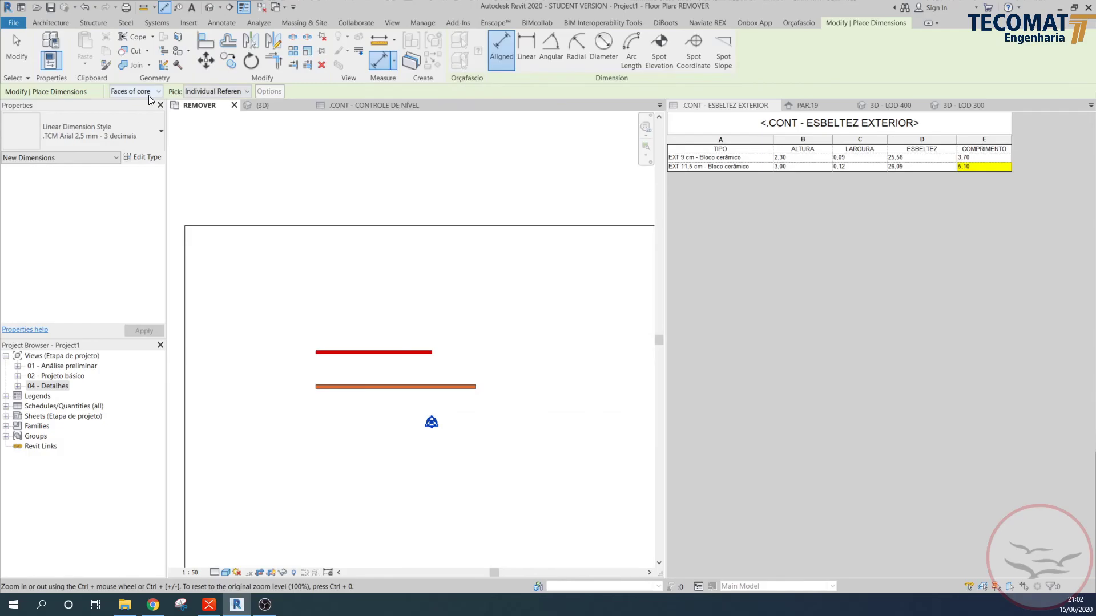
key("Escape")
key("Escape")
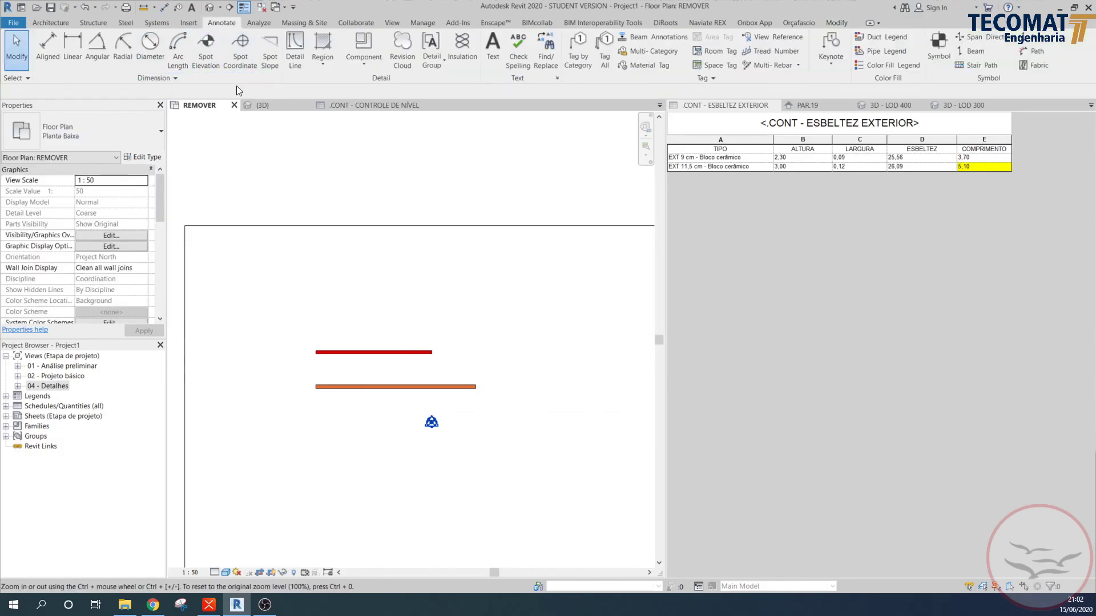
- Choose the .TCM Paredes verticais 2,5 mm spot coordinate type and examine its type properties
left_click(235, 66)
left_click(135, 135)
left_click(135, 198)
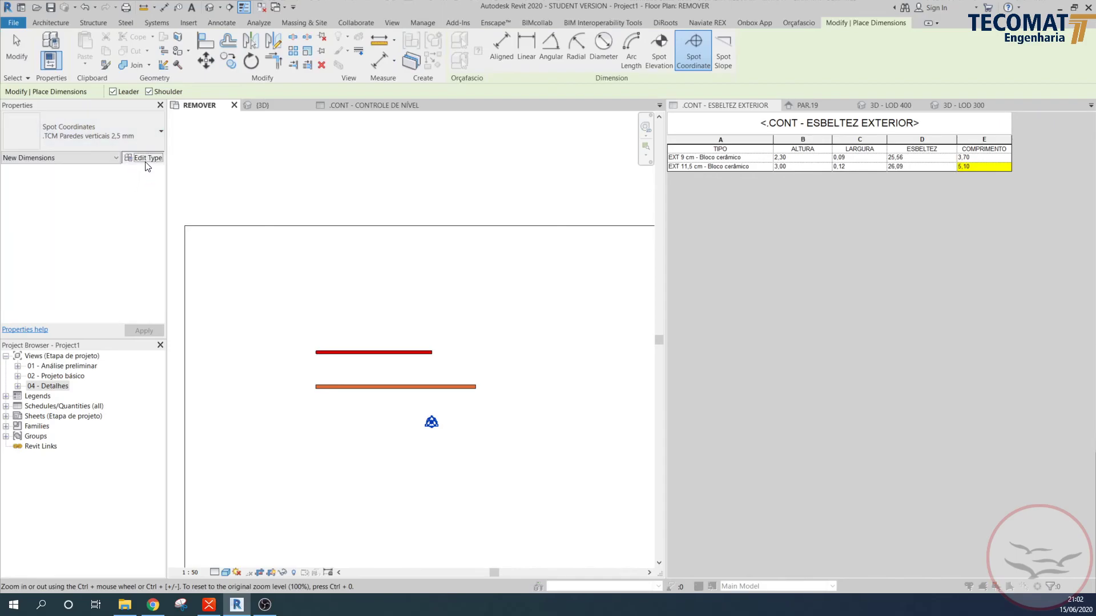
left_click(143, 157)
scroll(609, 334, "down", 6)
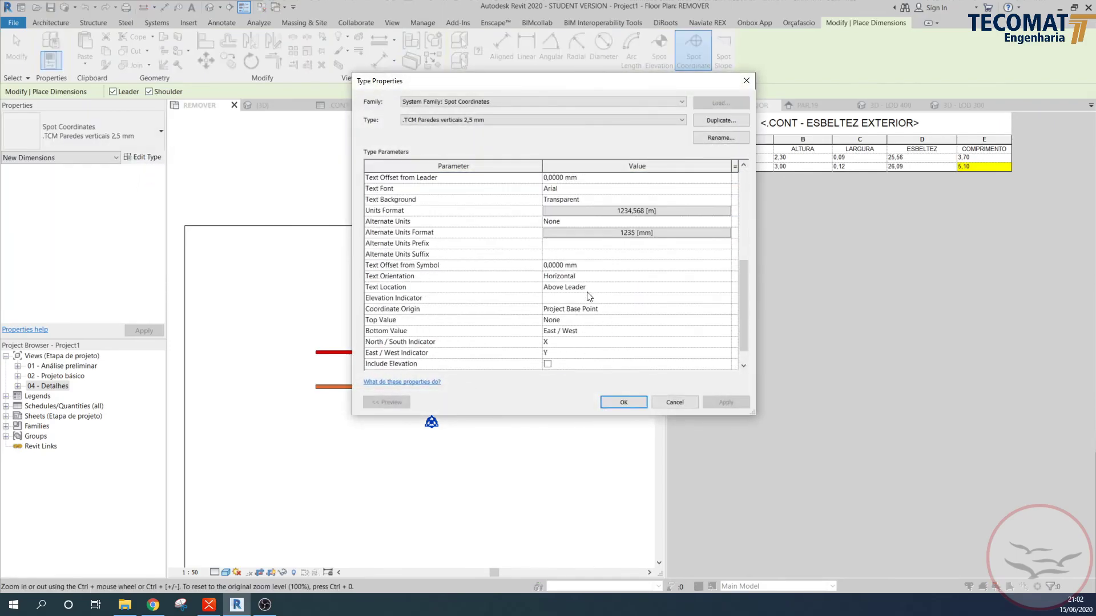
- Check the Coordinate Origin options of the spot coordinate type, keep Project Base Point, and leave without changes or placing a coordinate
left_click(598, 311)
left_click(723, 311)
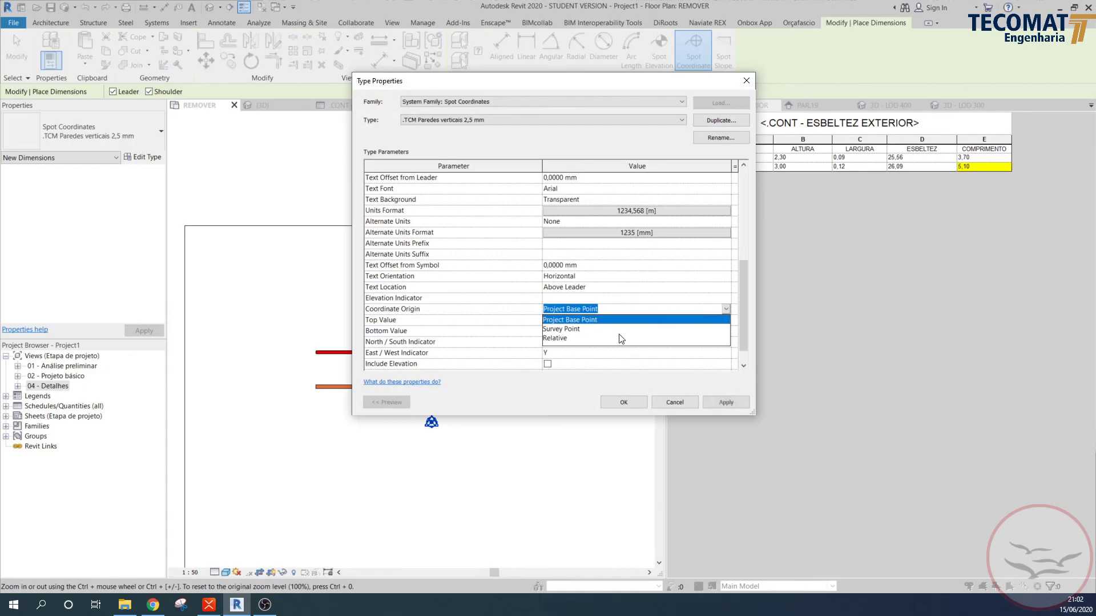
left_click(596, 319)
left_click(674, 402)
scroll(430, 279, "down", 2)
key("Escape")
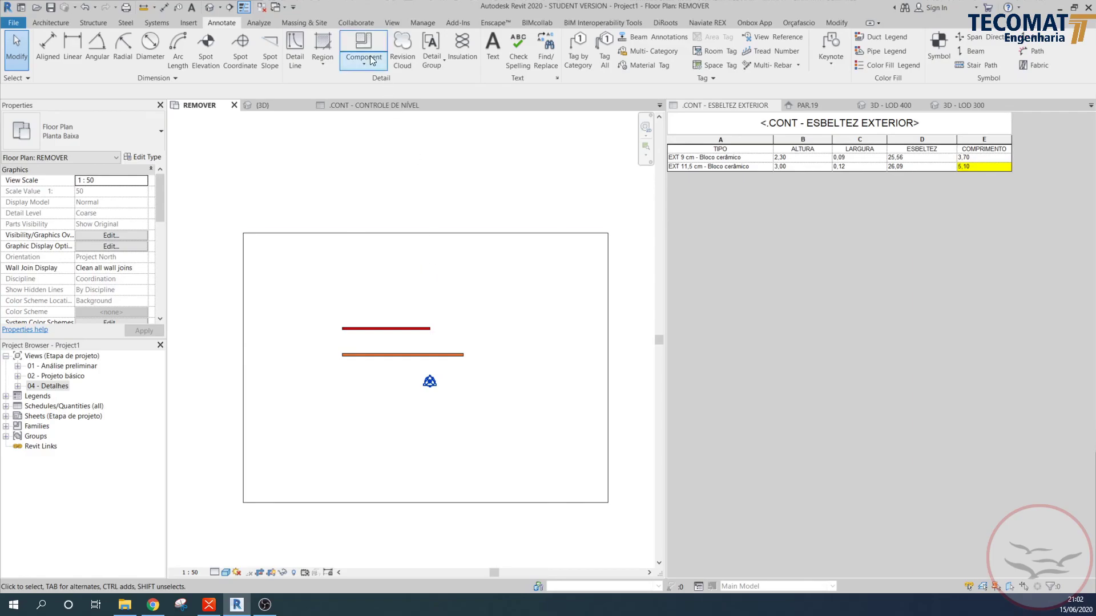
left_click(63, 19)
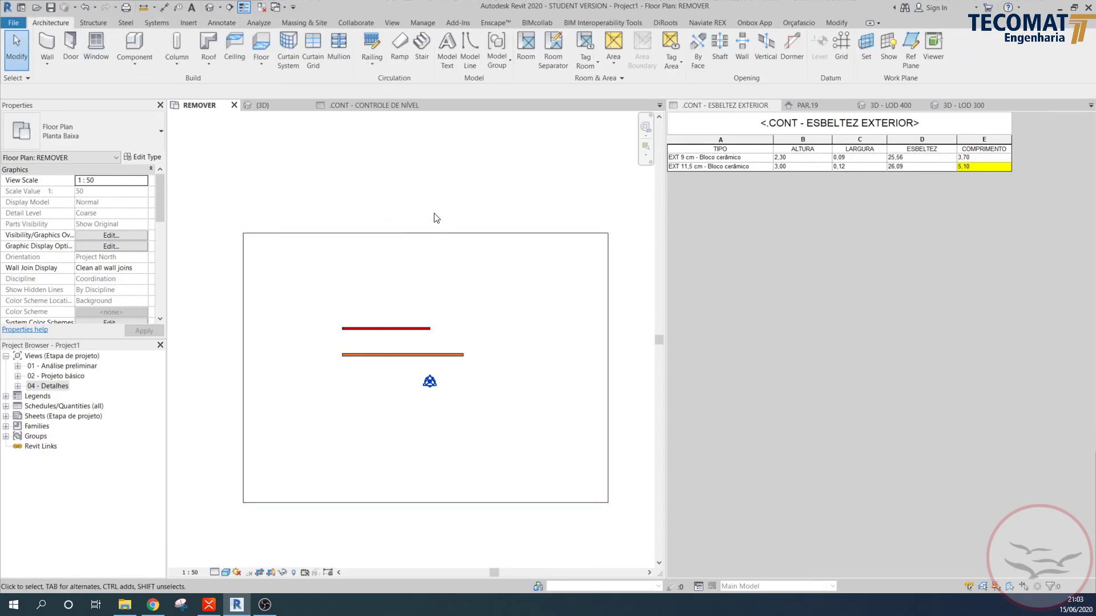
middle_click_drag(435, 218, 420, 214)
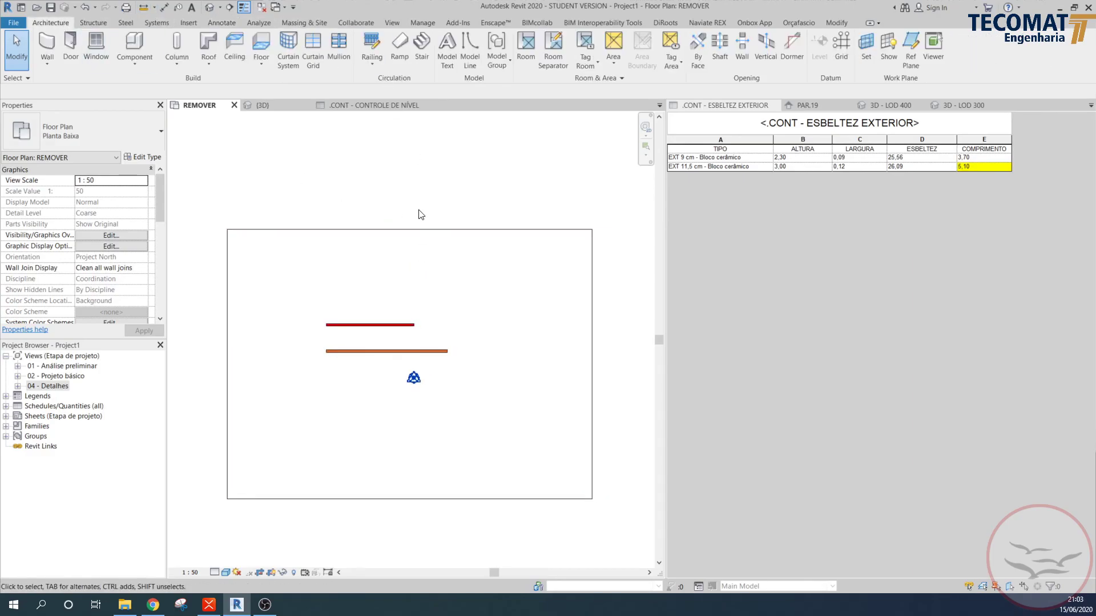